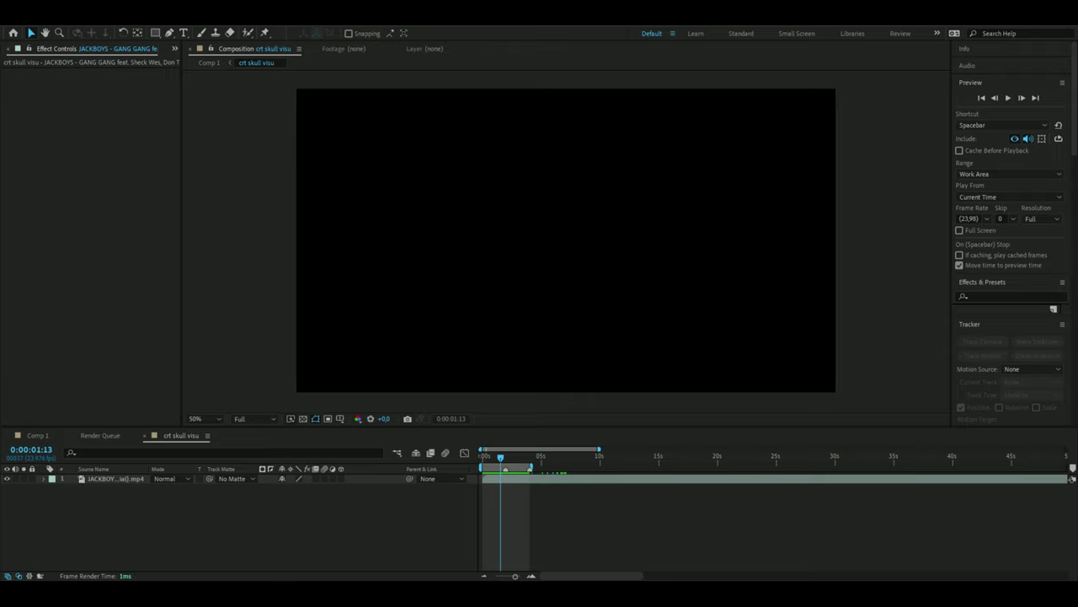
- Add an adjustment layer above the video clip and apply the CC Mr. Mercury effect to it
left_click_drag(500, 460, 503, 463)
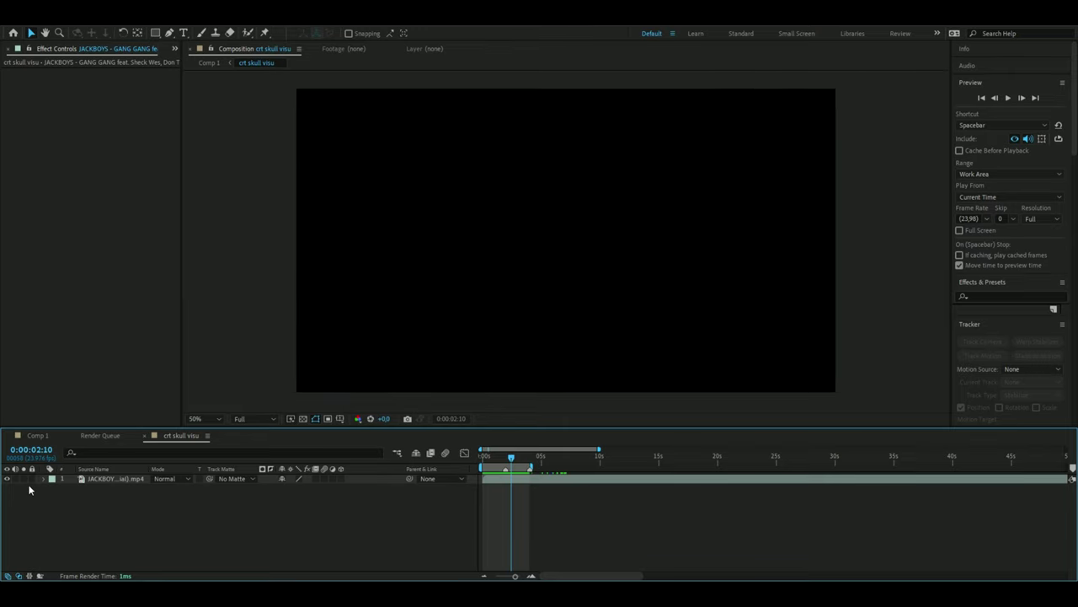
left_click_drag(509, 455, 521, 456)
left_click(118, 478)
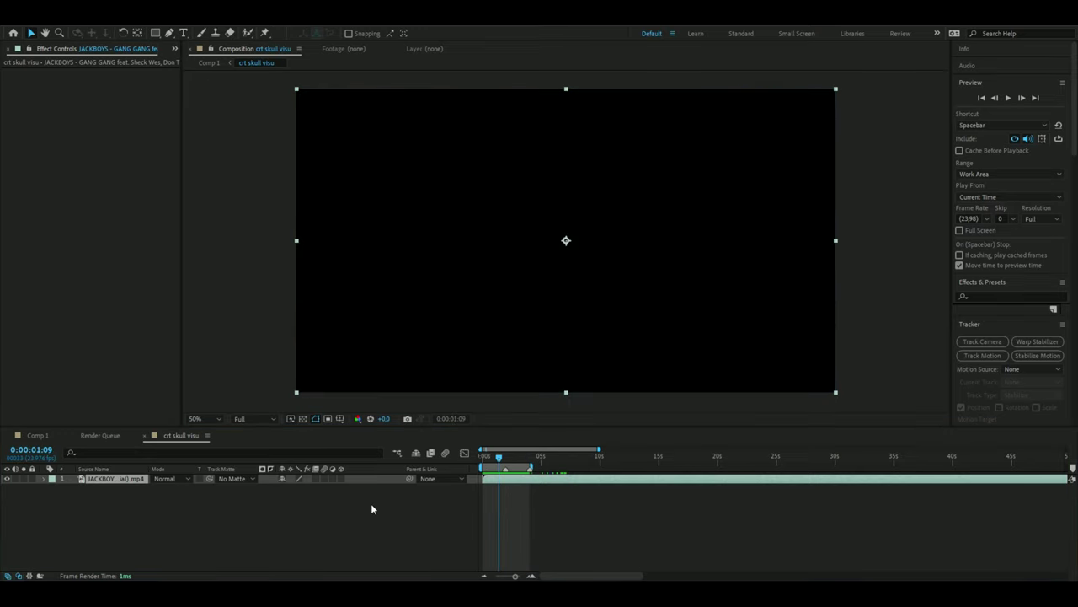
key("ctrl+alt+y")
key("ctrl+space")
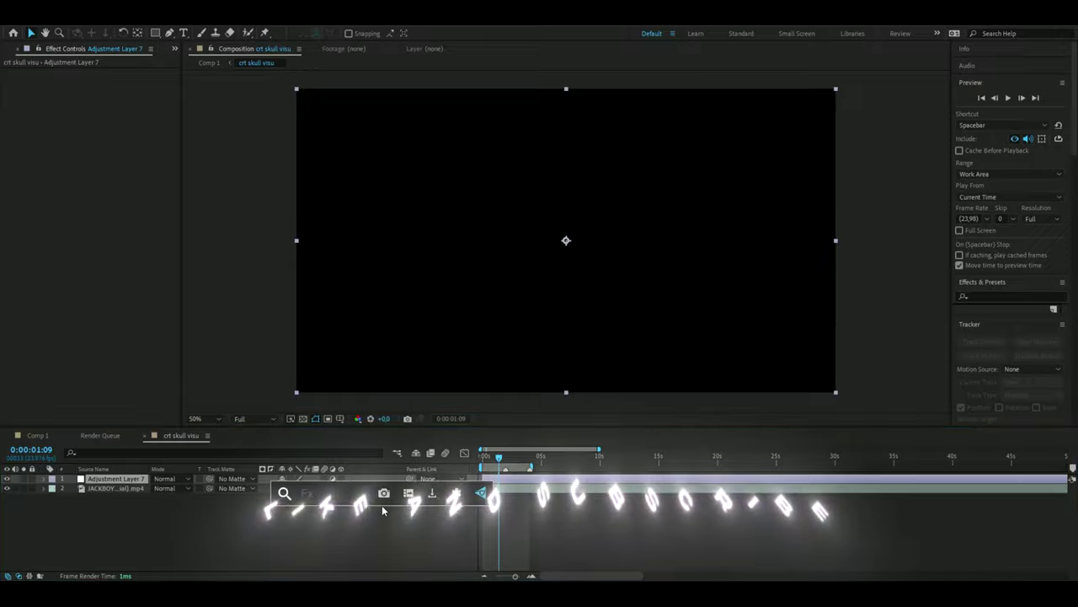
type("c")
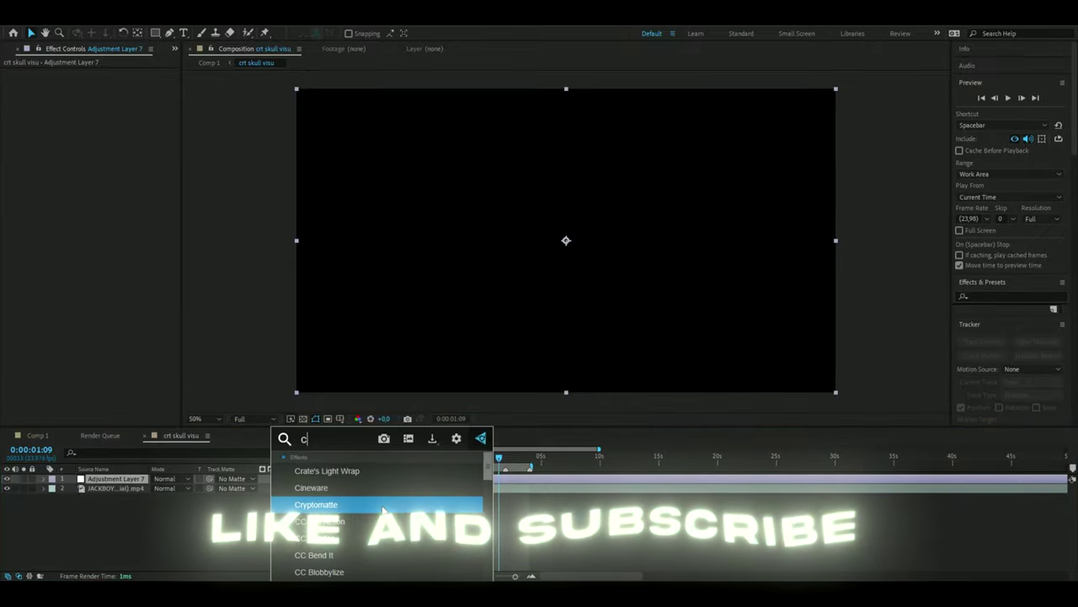
type("c mr")
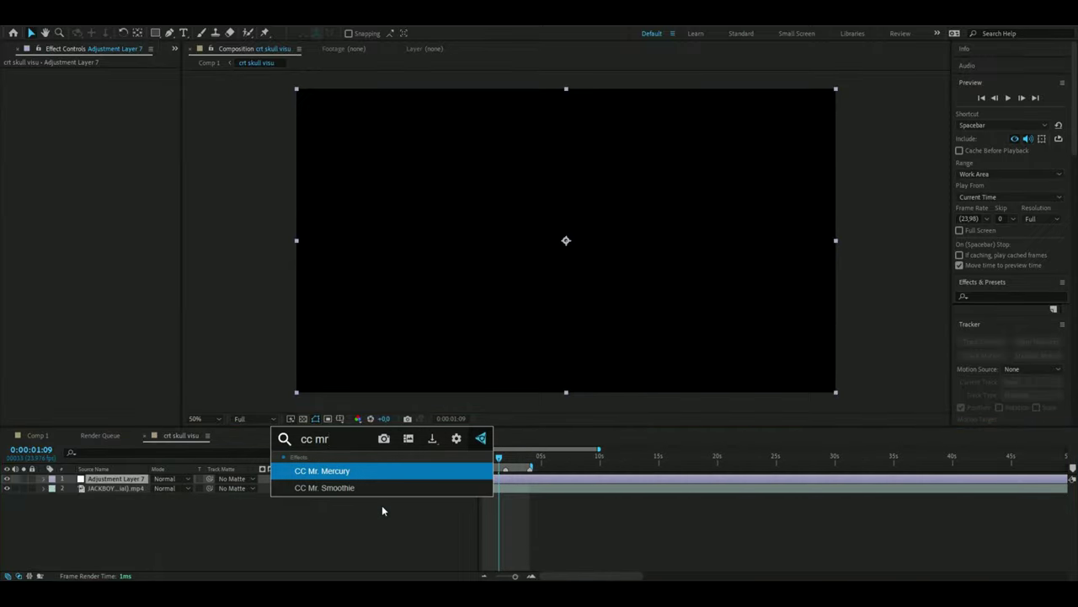
key("Return")
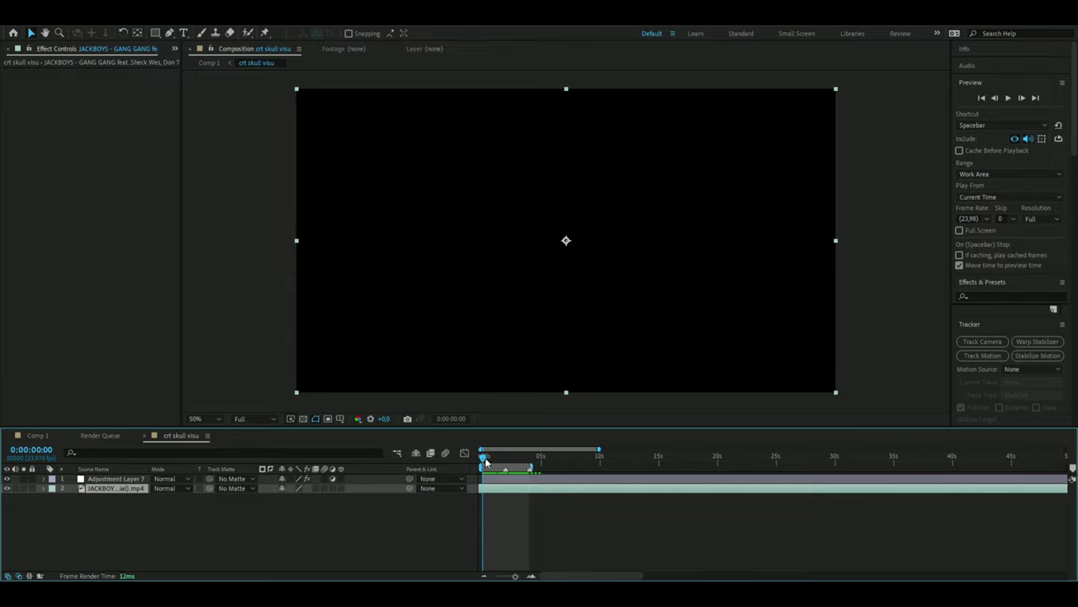
- Set CC Mr. Mercury's Radius X to 52 and Velocity to 3,9 on the adjustment layer
left_click_drag(484, 459, 502, 457)
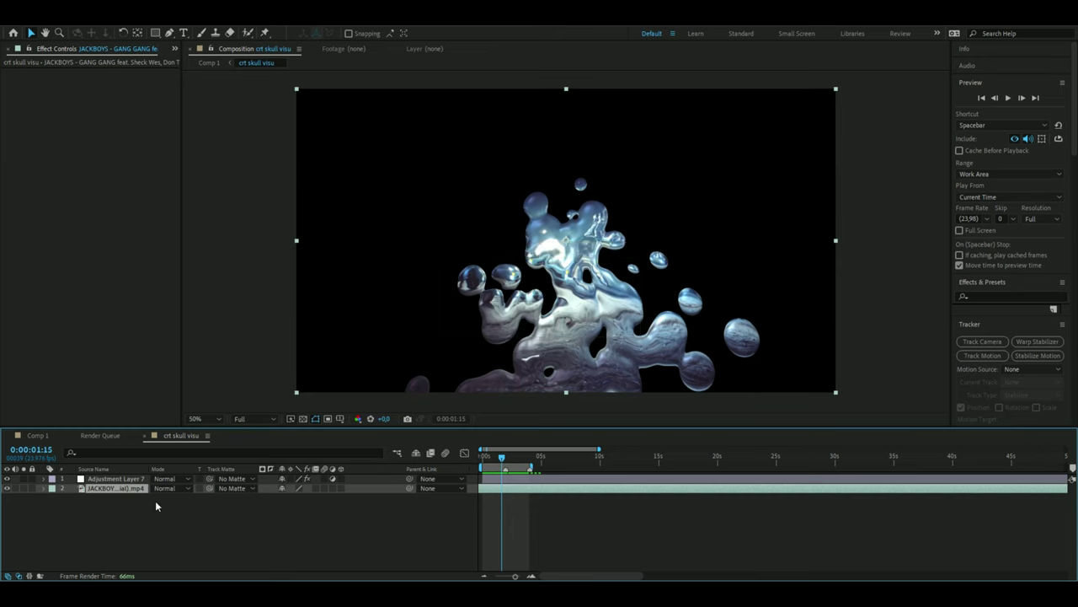
left_click(141, 479)
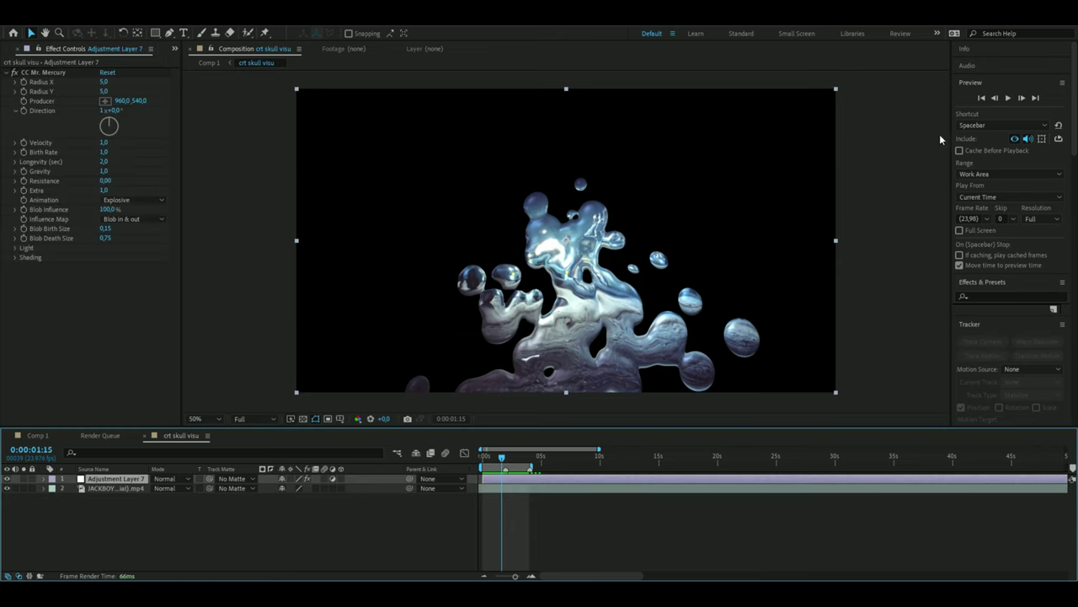
left_click(105, 82)
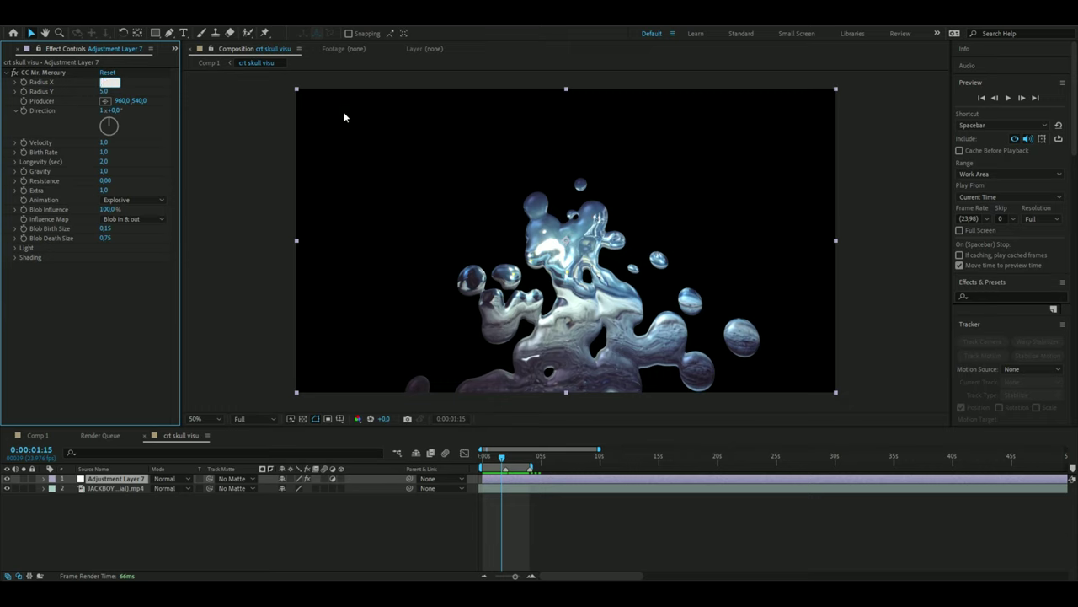
type("52")
key("Return")
left_click(109, 143)
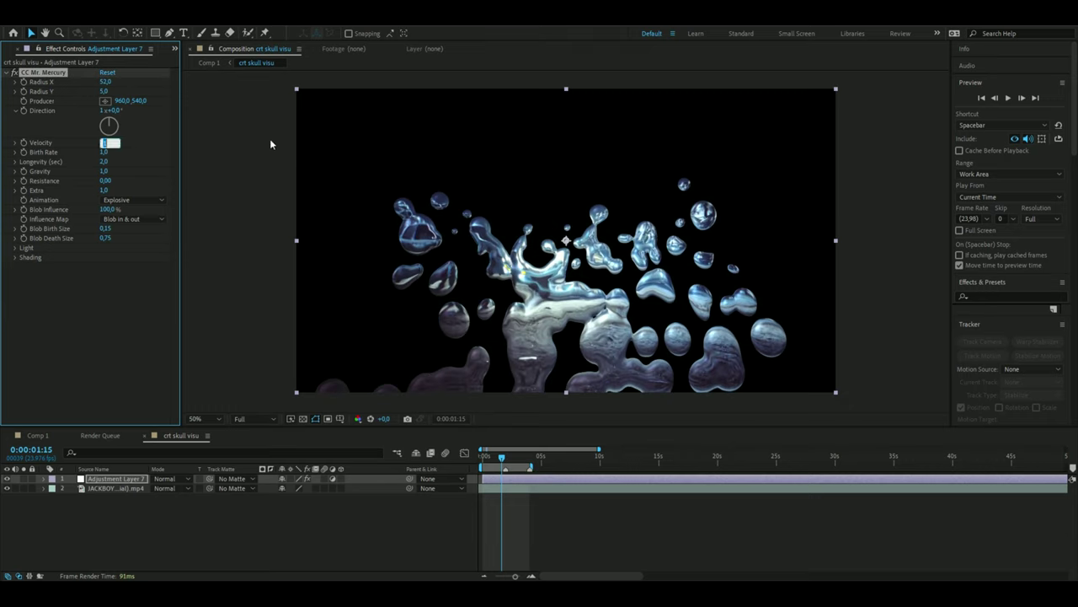
type("3,9")
- Set CC Mr. Mercury's Birth Rate to 13,3 and Longevity to 9,7 seconds
left_click(108, 151)
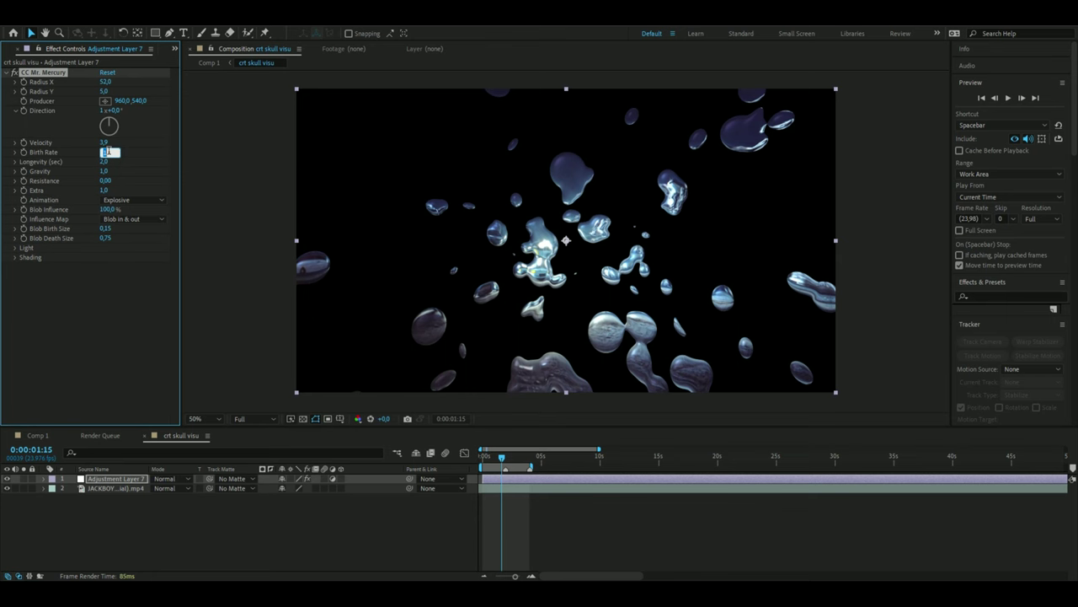
type("13,3")
key("Return")
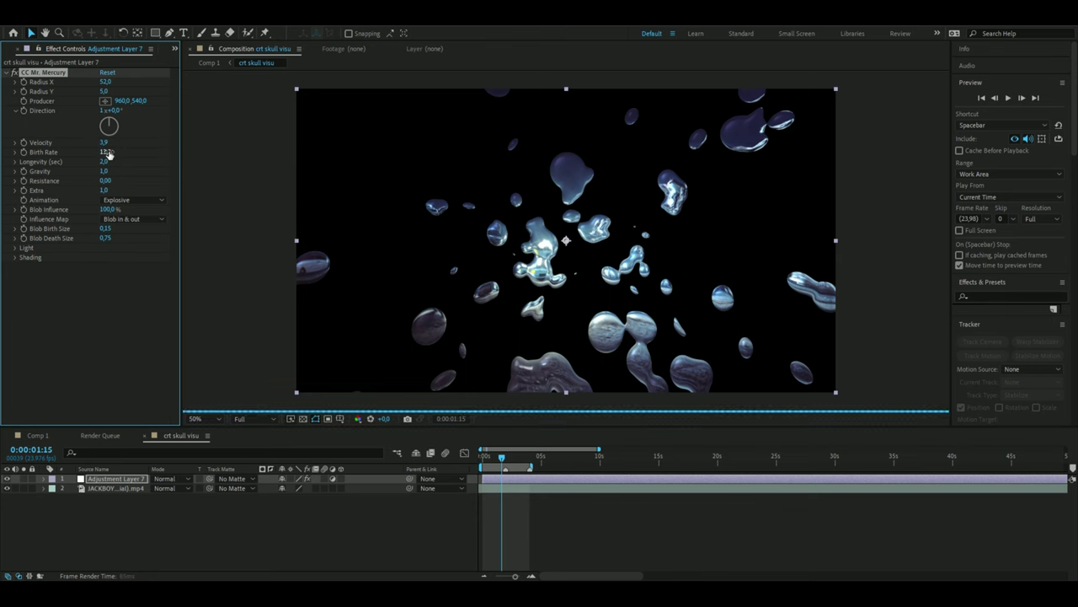
left_click(109, 162)
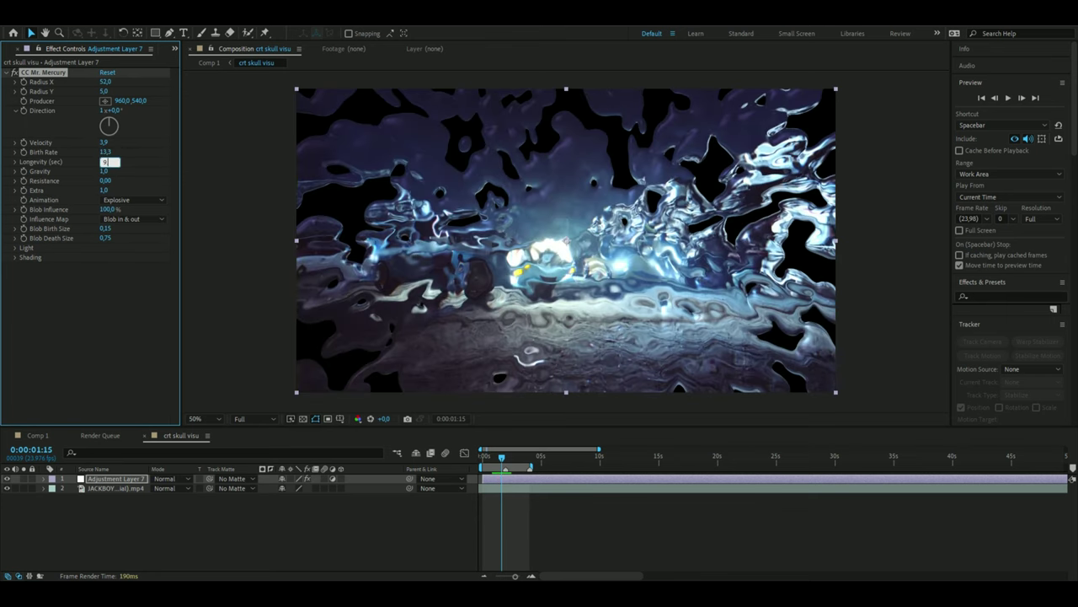
key("Return")
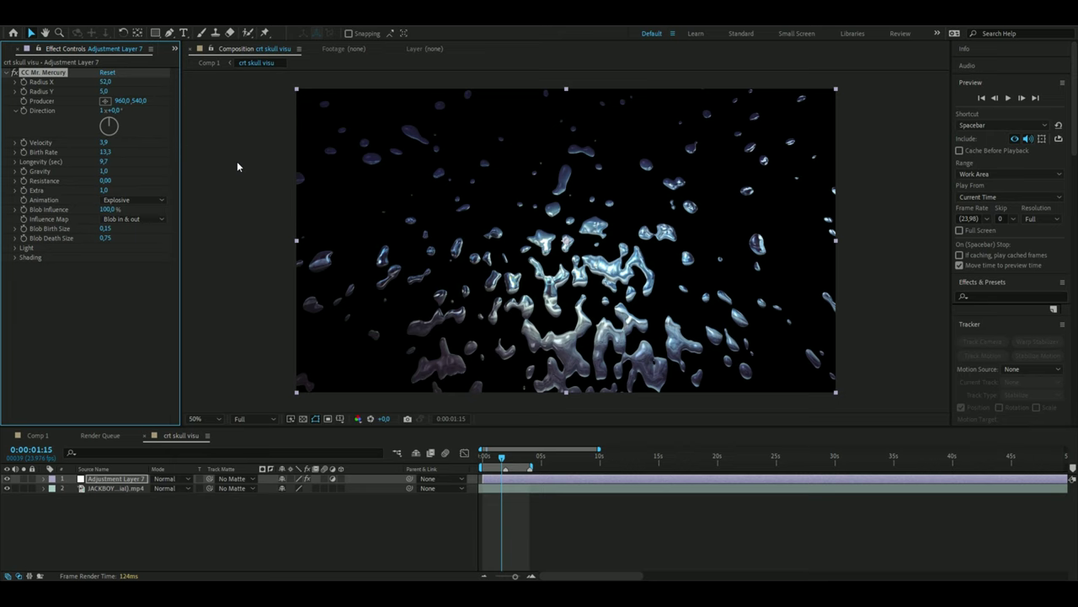
- Change CC Mr. Mercury's Animation to Twirl and preview the blobs at about 0:00:02:17
left_click(122, 203)
left_click(126, 238)
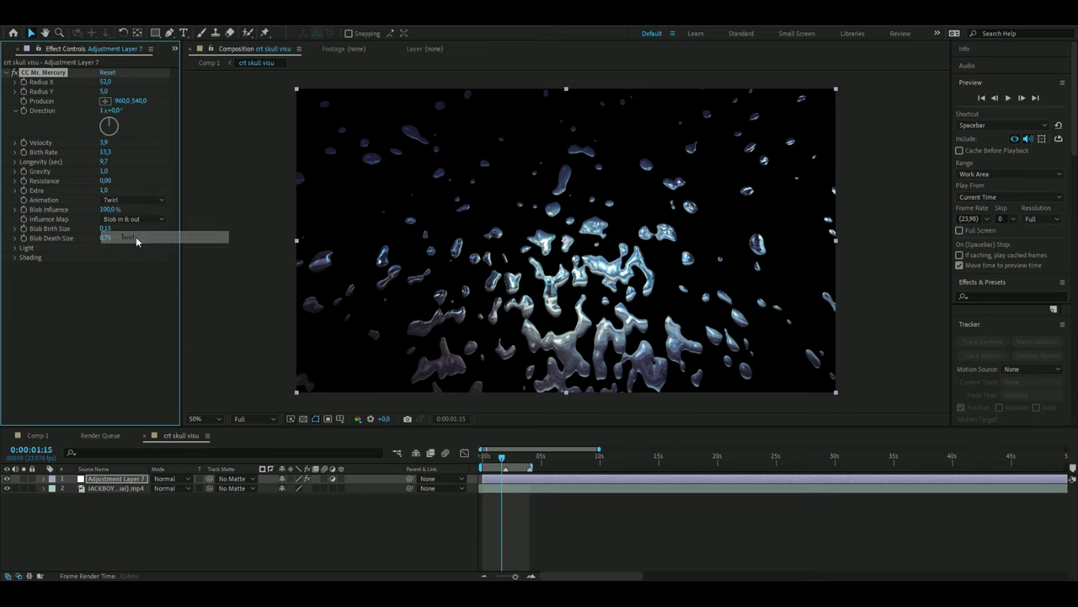
left_click(491, 463)
left_click_drag(491, 464, 515, 464)
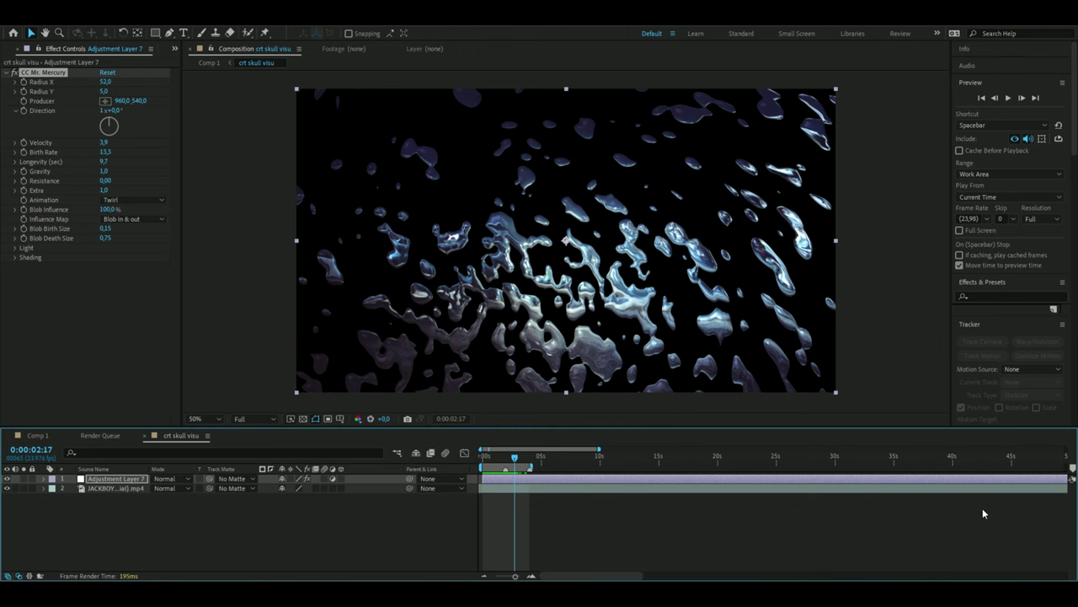
- Apply the Colorama effect to the adjustment layer
left_click(494, 482)
key("ctrl+space")
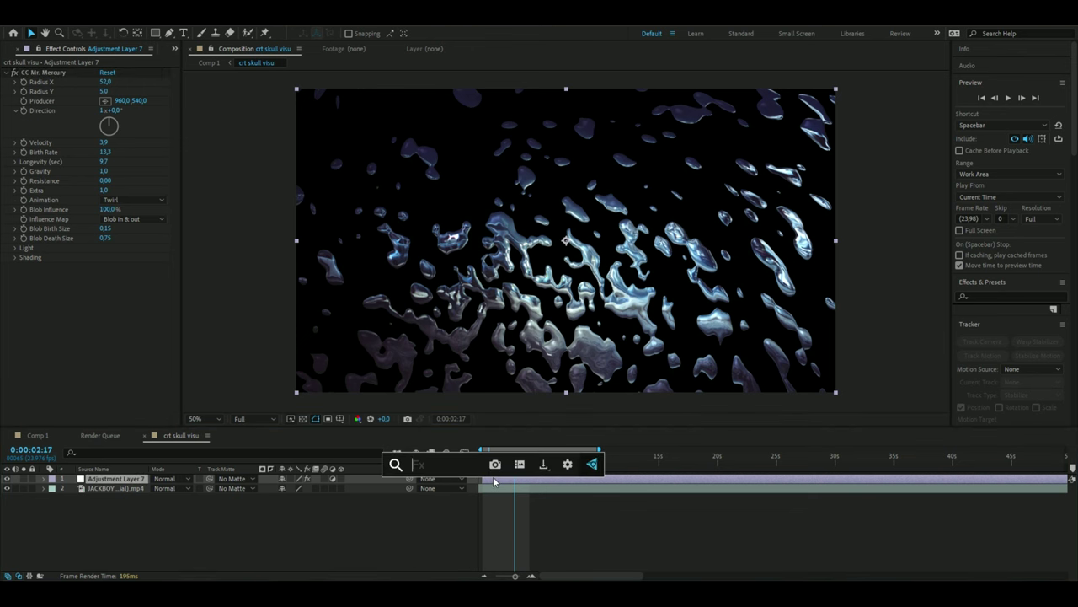
type("col")
key("Return")
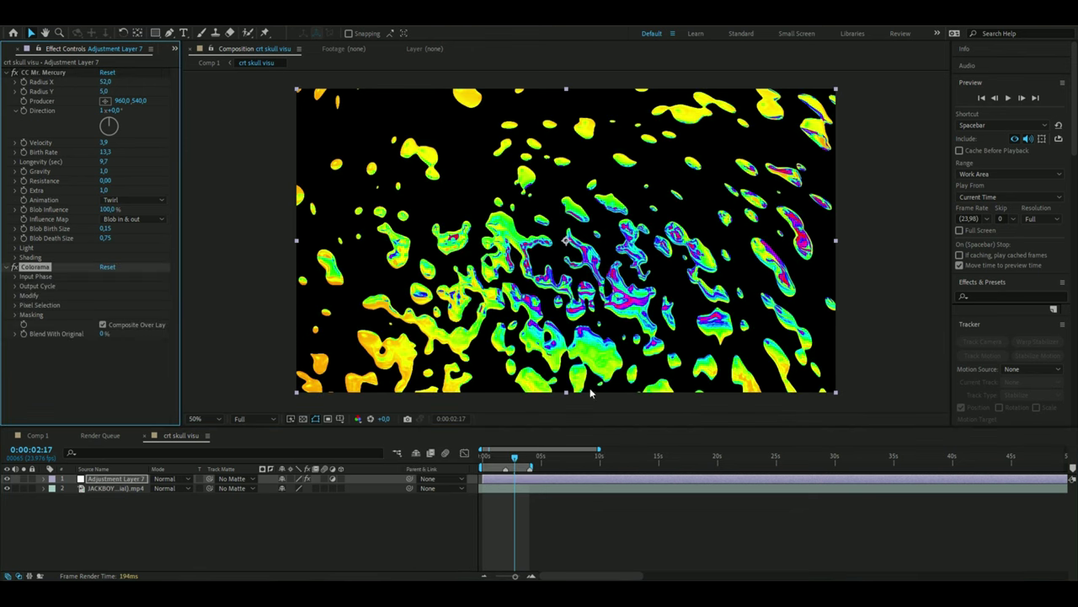
- Set the Phase Shift in Colorama's Input Phase settings to 166°
left_click(15, 277)
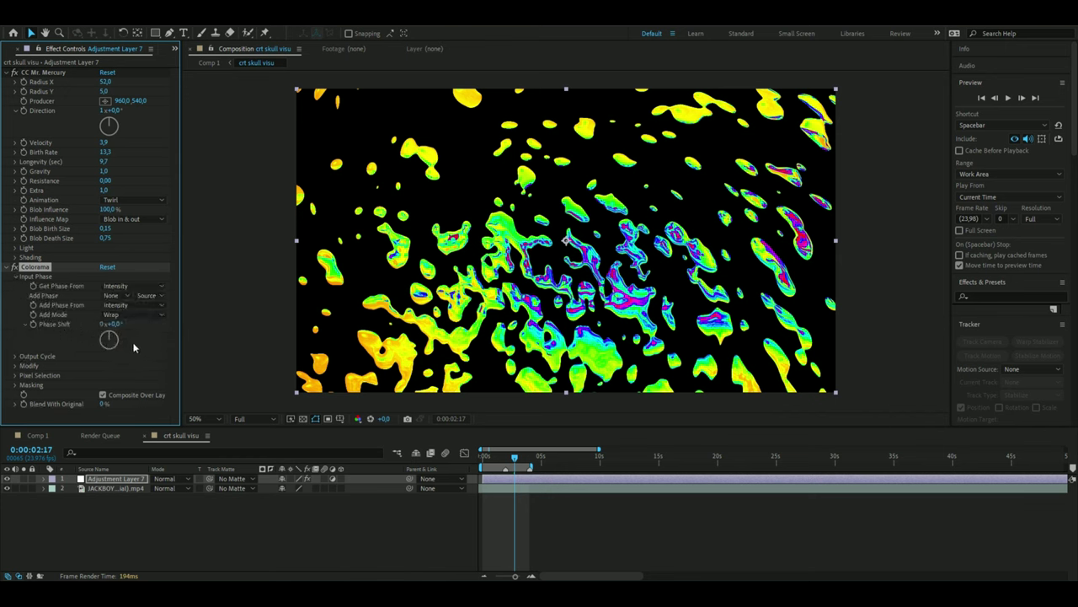
left_click_drag(110, 339, 122, 352)
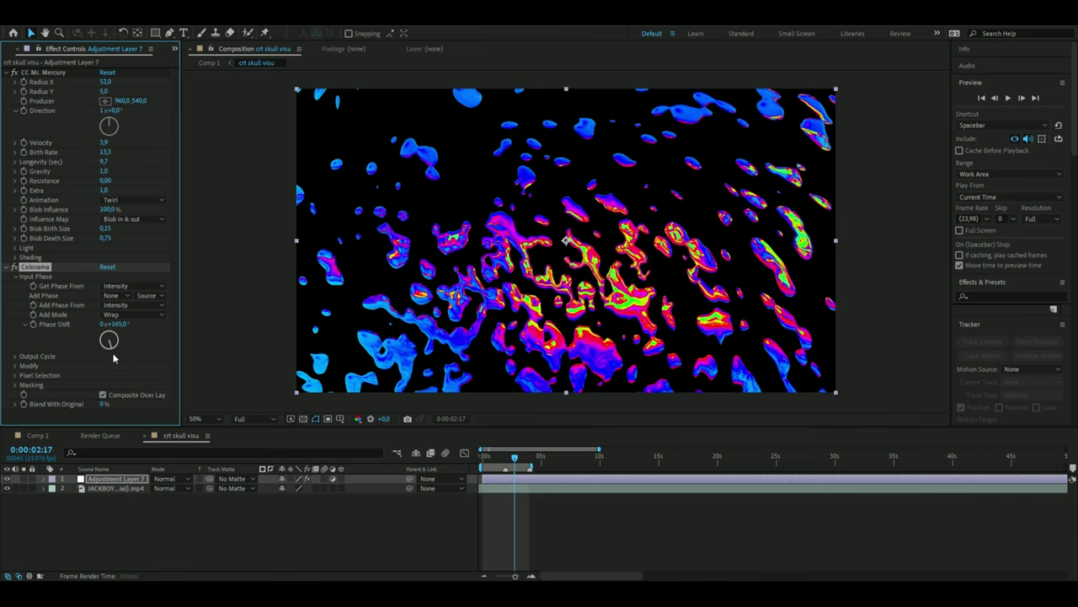
left_click(118, 324)
left_click(125, 324)
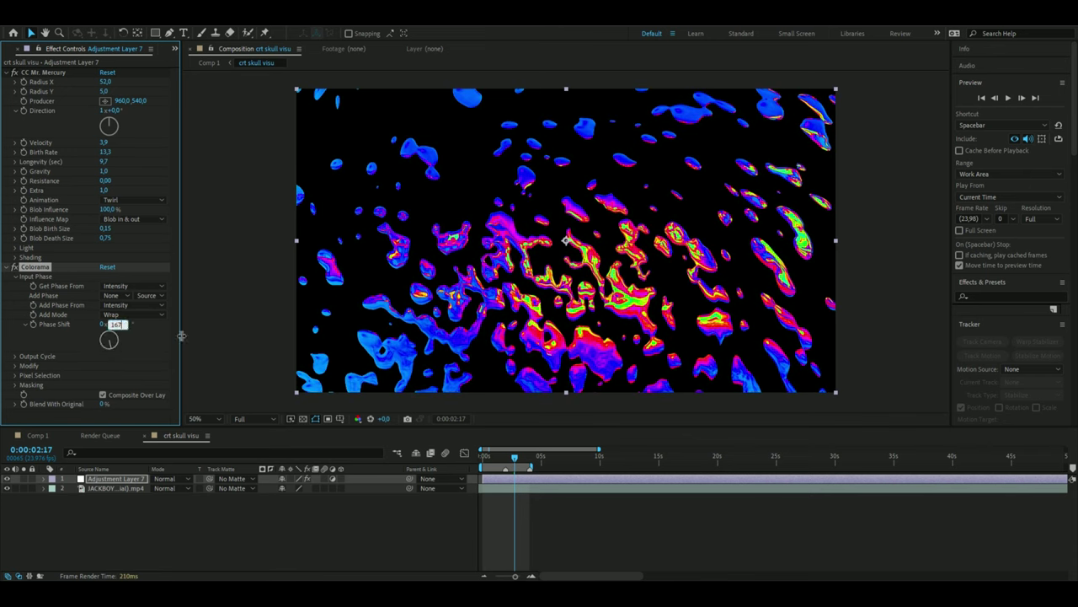
type("0")
key("Return")
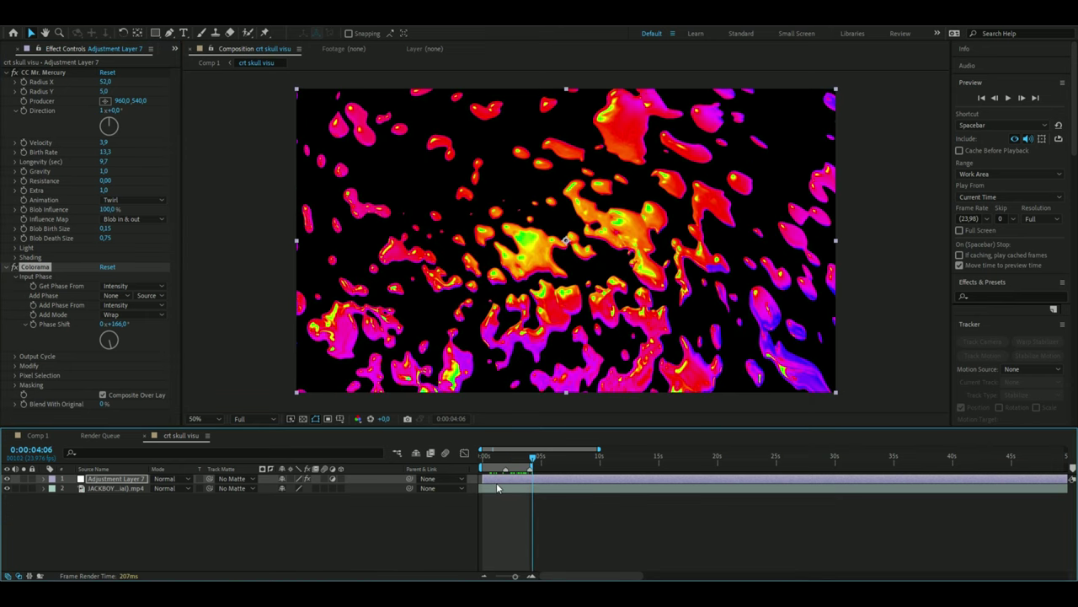
- Apply the Cartoon effect to the adjustment layer and set its Detail Radius to 0
left_click(502, 479)
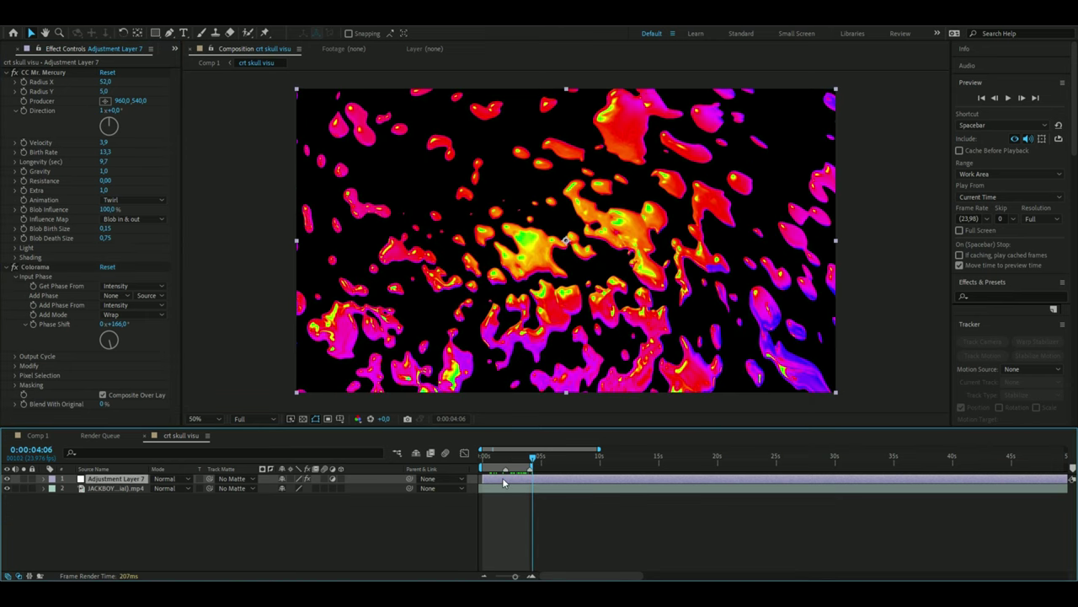
key("ctrl+space")
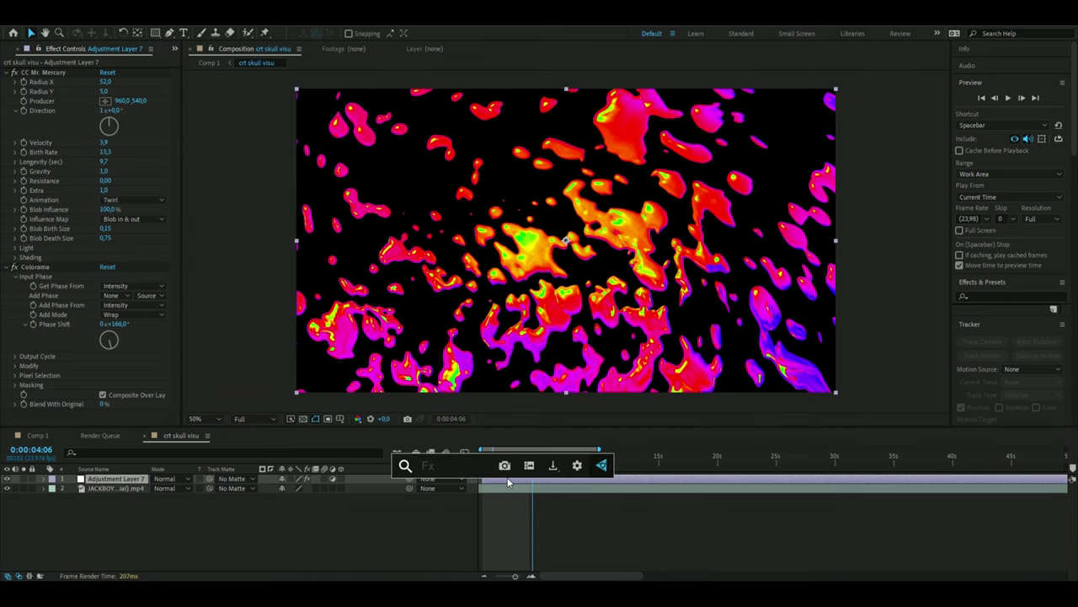
type("ca")
key("Return")
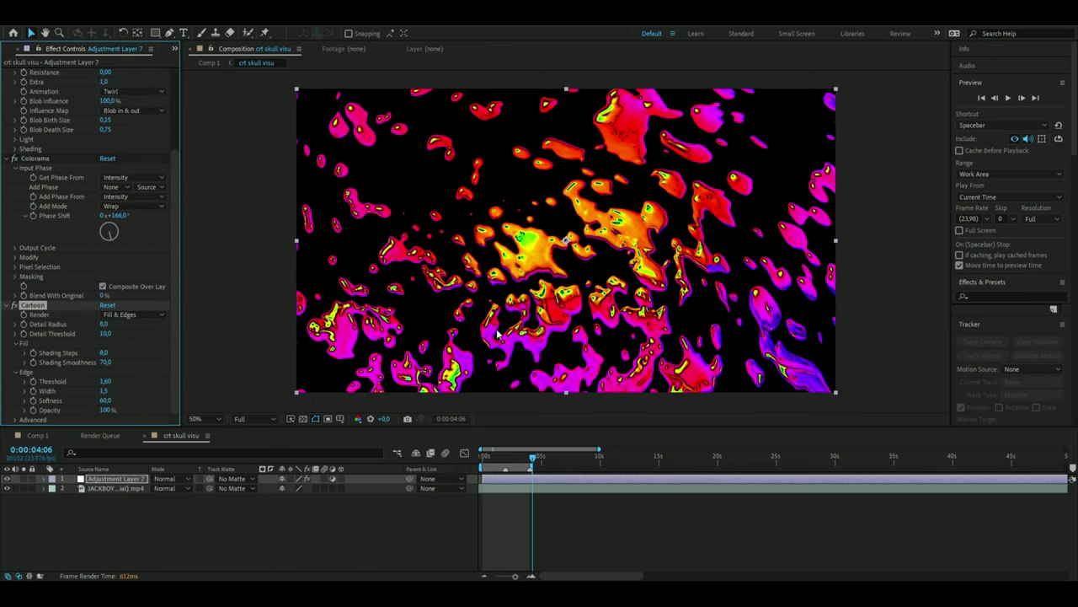
left_click(104, 324)
type("0")
key("Return")
- Set the Cartoon effect's edge Threshold to 4,41 and edge Width to 0,3
left_click(105, 381)
type("4,41")
key("Return")
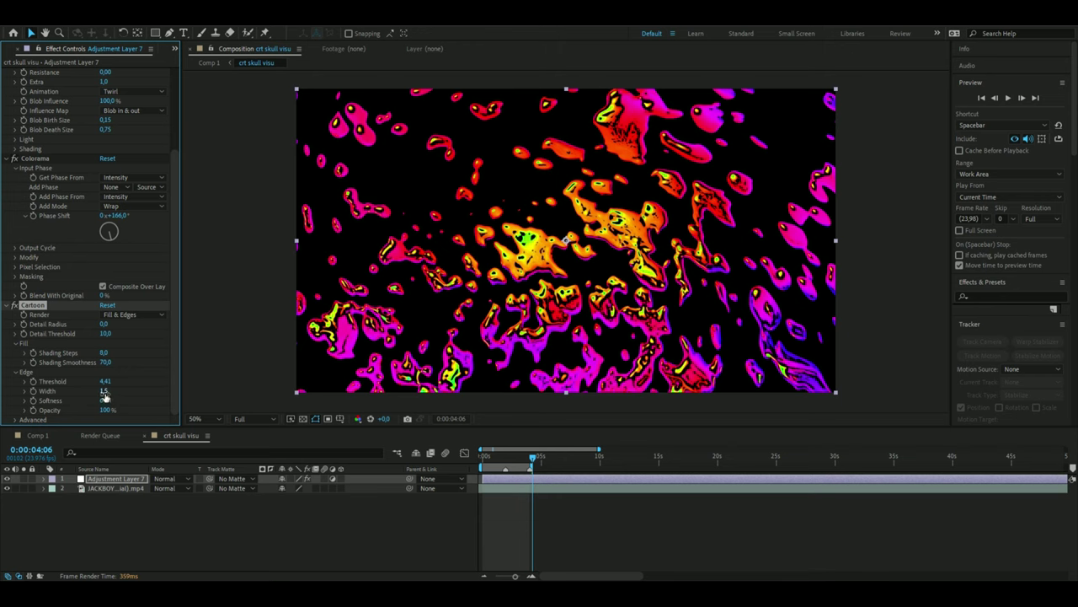
left_click(104, 392)
type("0,3")
key("Return")
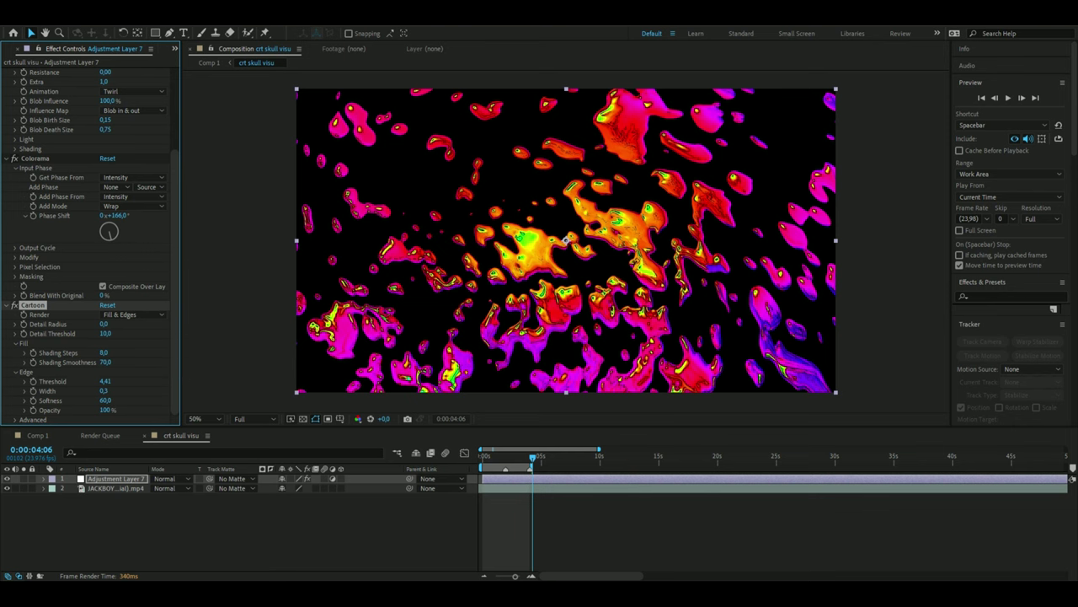
- Apply the Deep Glow effect to the adjustment layer and set its Exposure to 0,75
key("ctrl+space")
type("d")
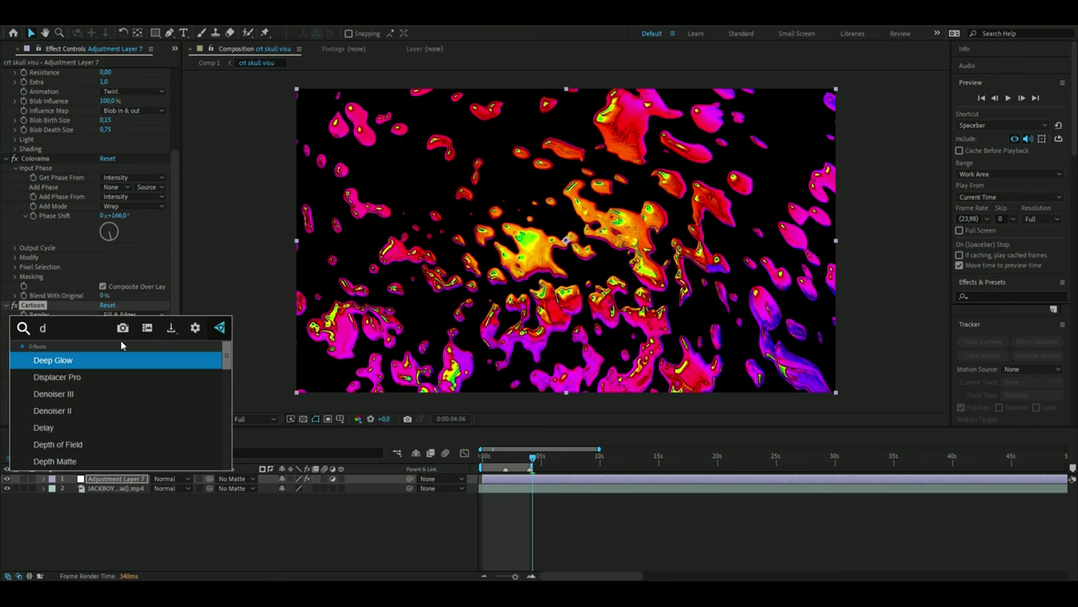
left_click(139, 363)
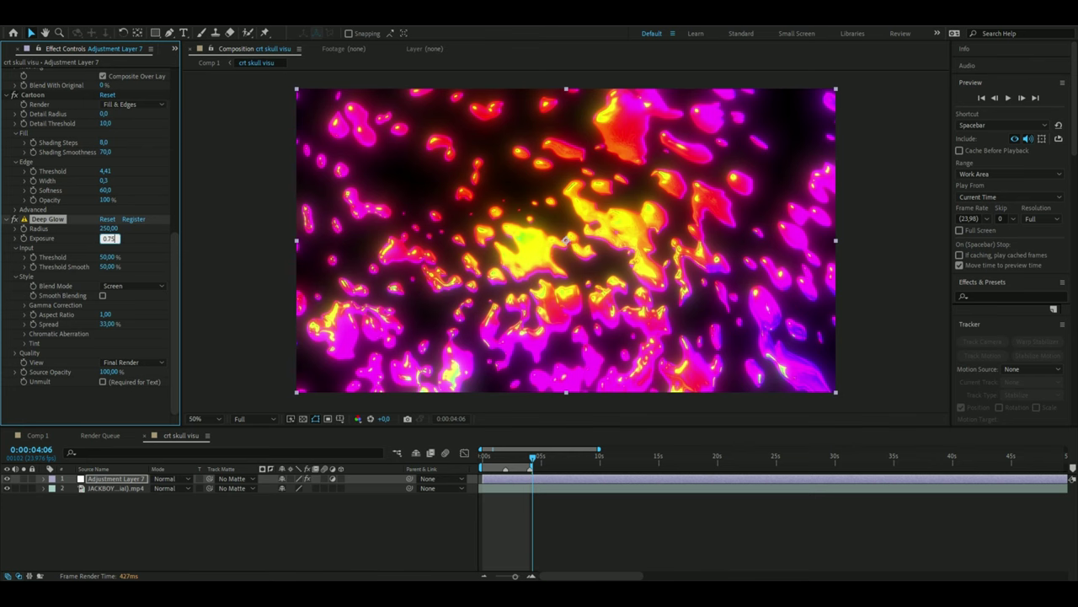
key("Return")
- Enable Smooth Blending in Deep Glow and preview the glow at about 0:00:02:12
left_click(102, 296)
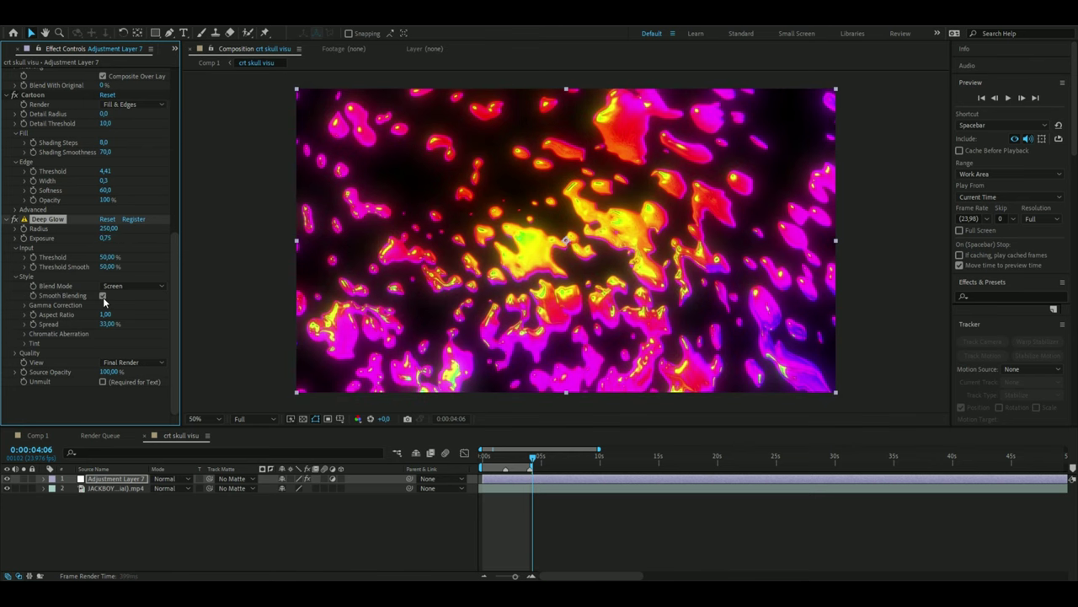
left_click(242, 280)
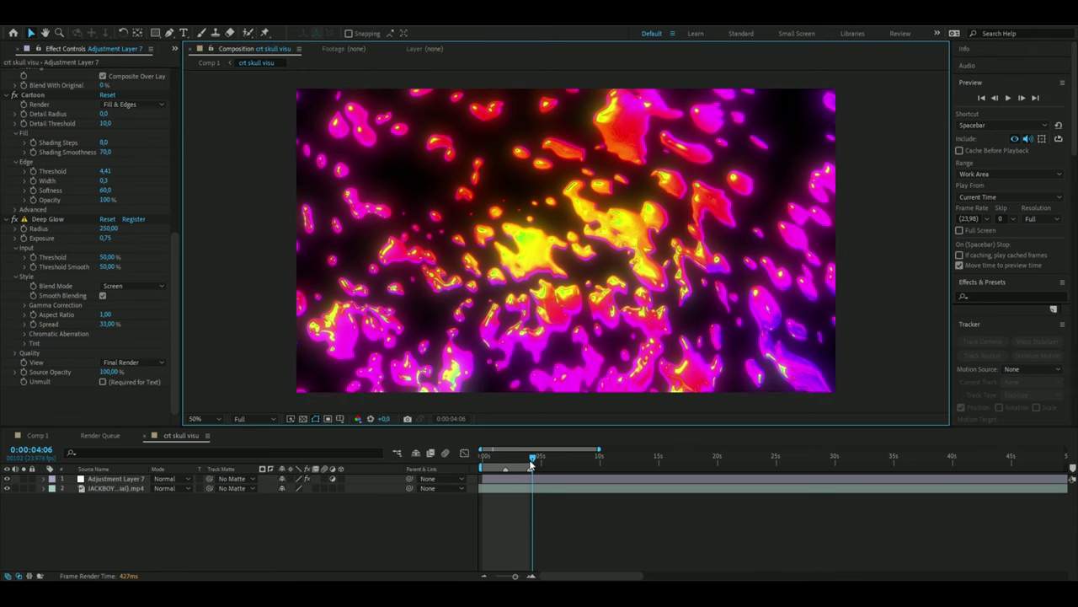
left_click_drag(531, 460, 512, 460)
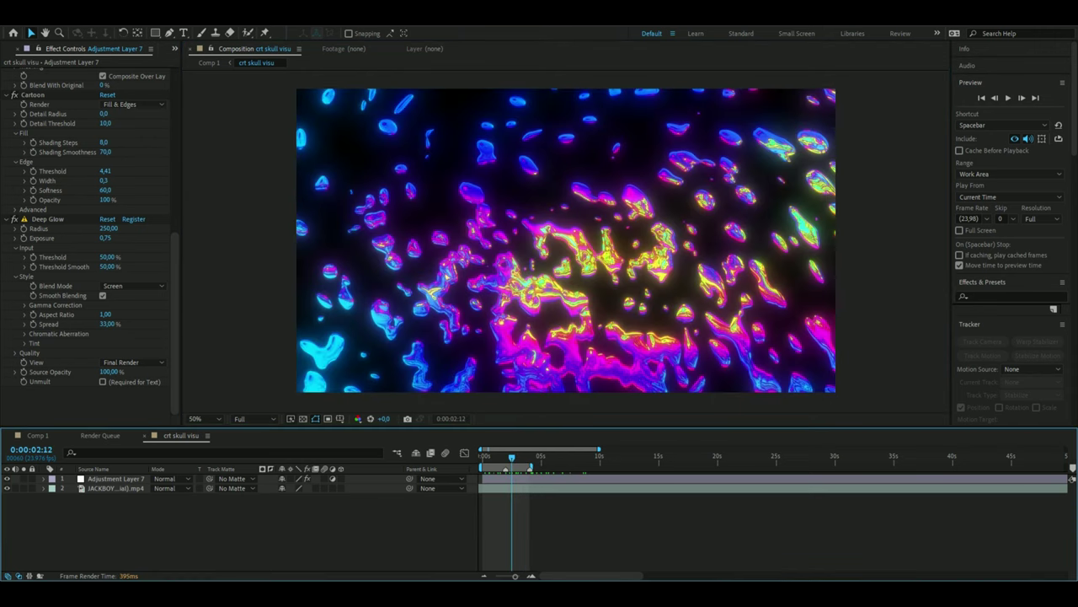
- Pre-compose the adjustment layer and the video clip together under the name background
left_click(126, 479)
left_click(127, 488, "shift")
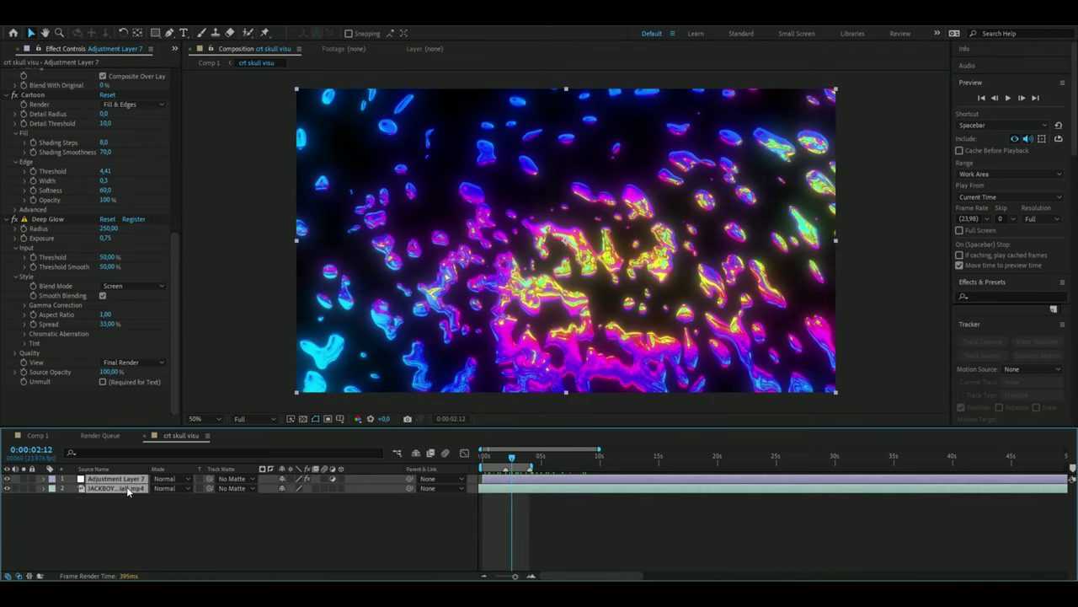
right_click(126, 490)
left_click(187, 413)
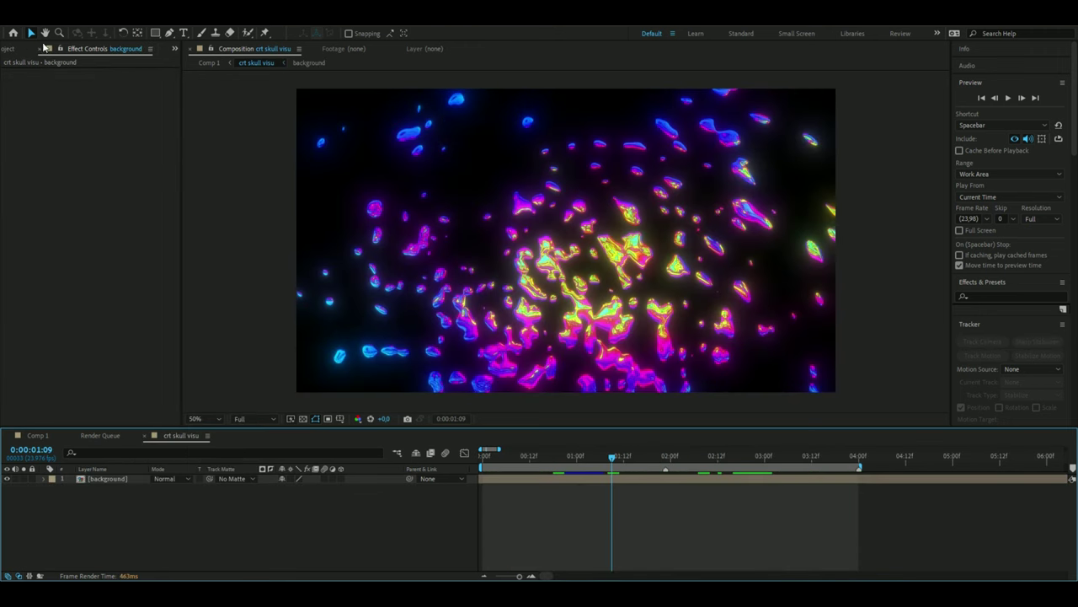
- Apply the crt preset to the crt skull visu composition, giving it 720 x 480 px at 20 frames per second
left_click(50, 13)
left_click(80, 50)
left_click(374, 161)
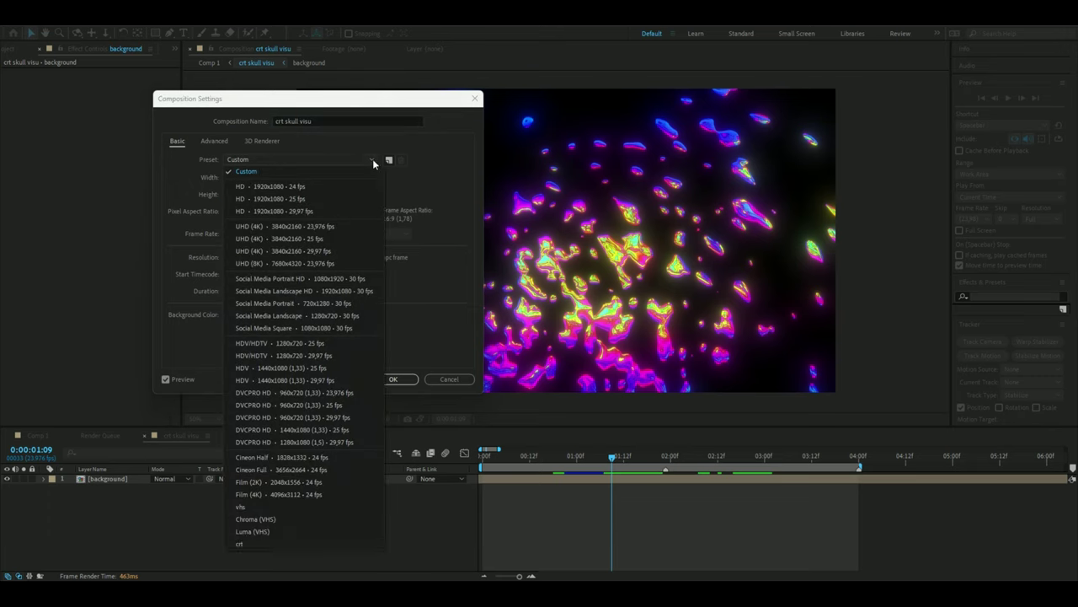
left_click(284, 543)
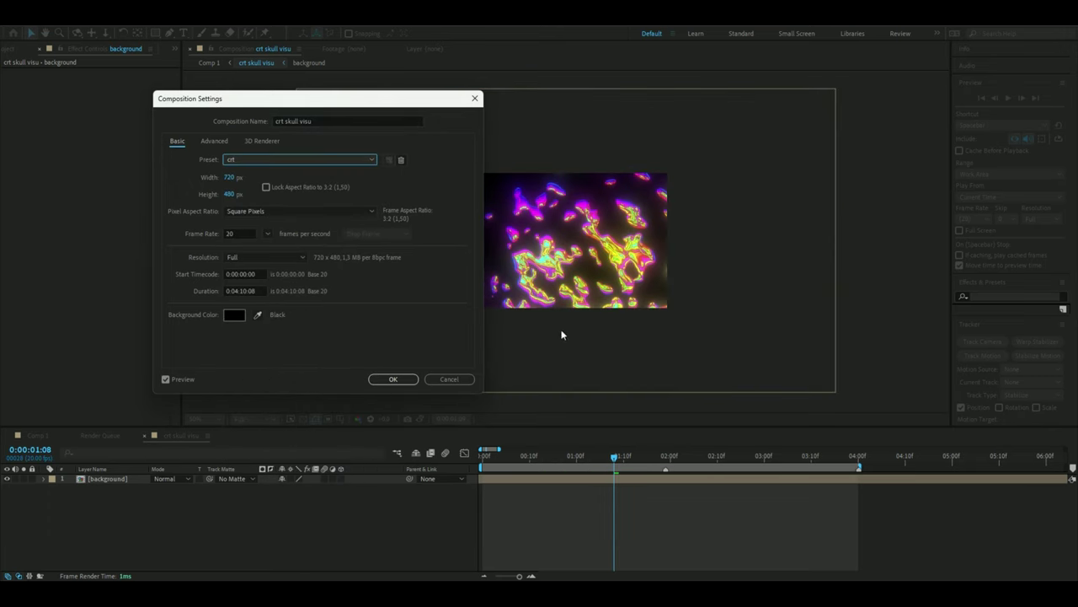
left_click(392, 379)
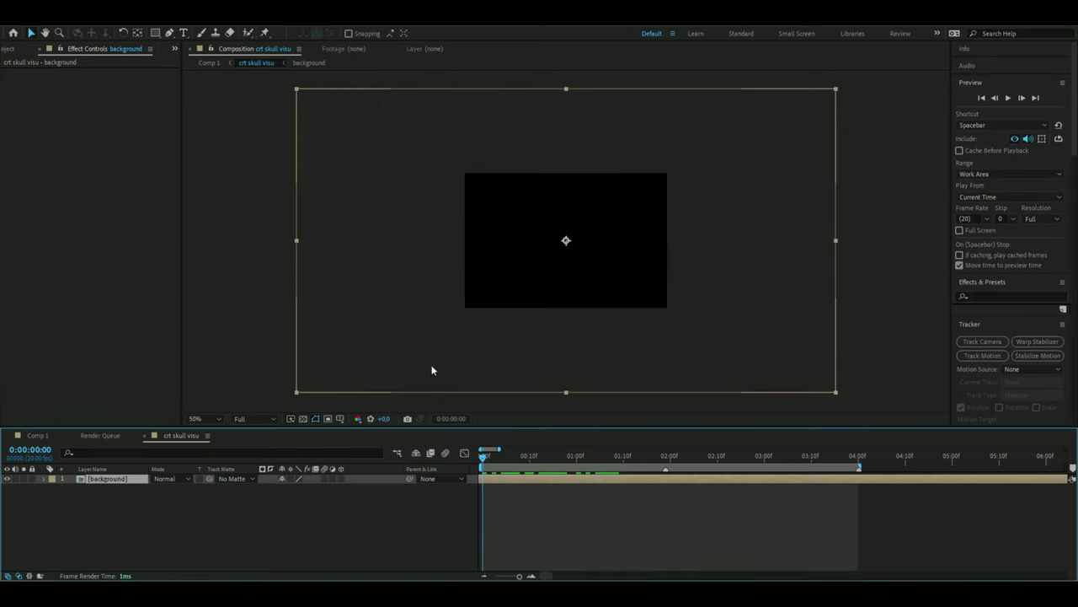
- Set the background layer's Scale to 45% in the resized composition
key("ctrl+alt+f")
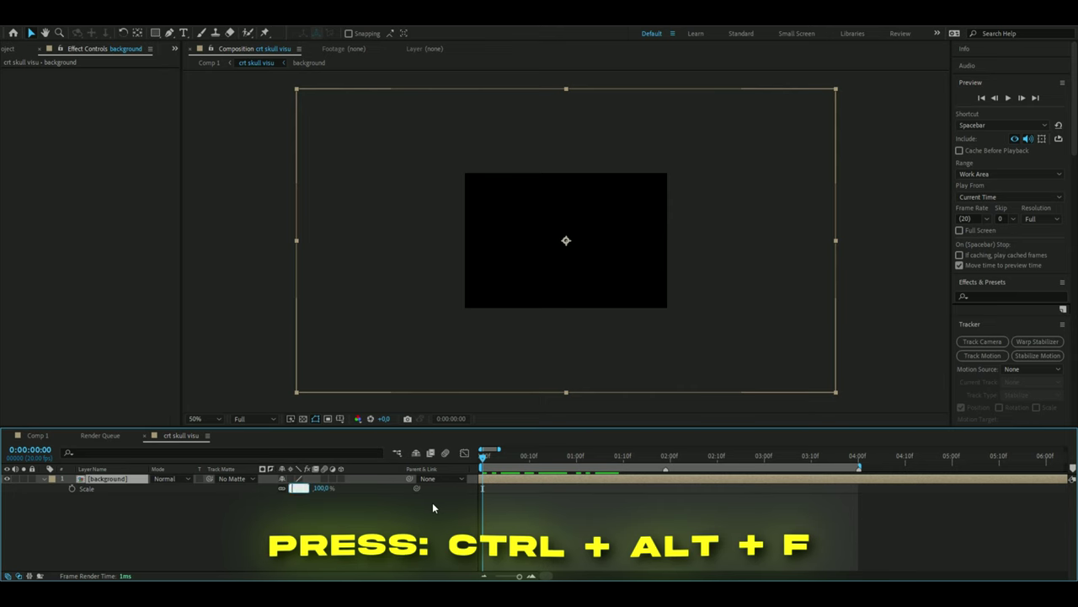
type("45")
key("Return")
scroll(480, 395, "up", 1)
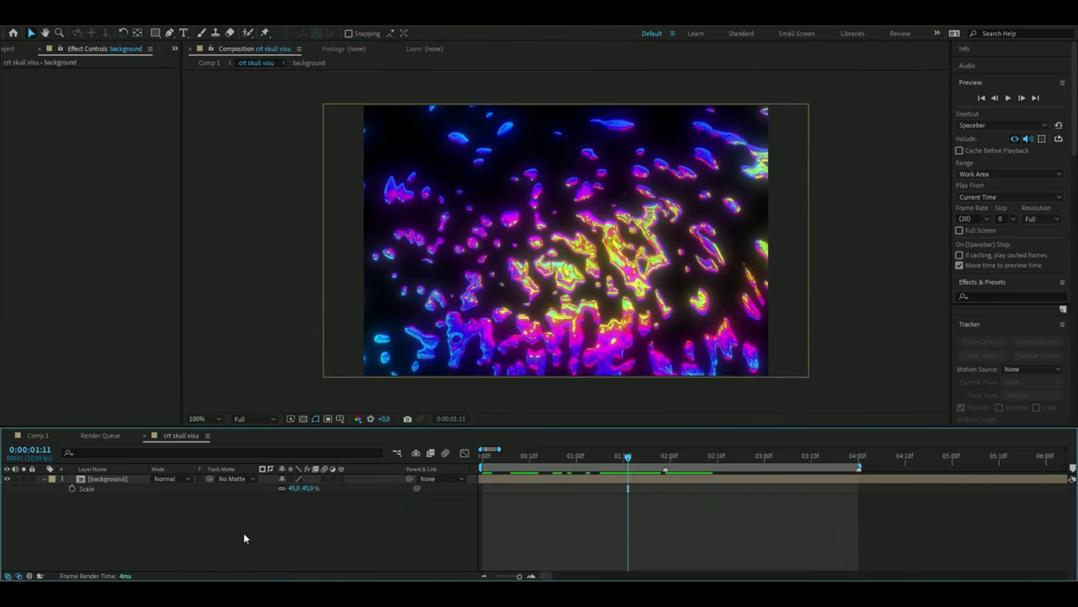
- Create a comp-sized black solid named skull above the background layer
right_click(243, 540)
mouse_move(257, 385)
left_click(423, 418)
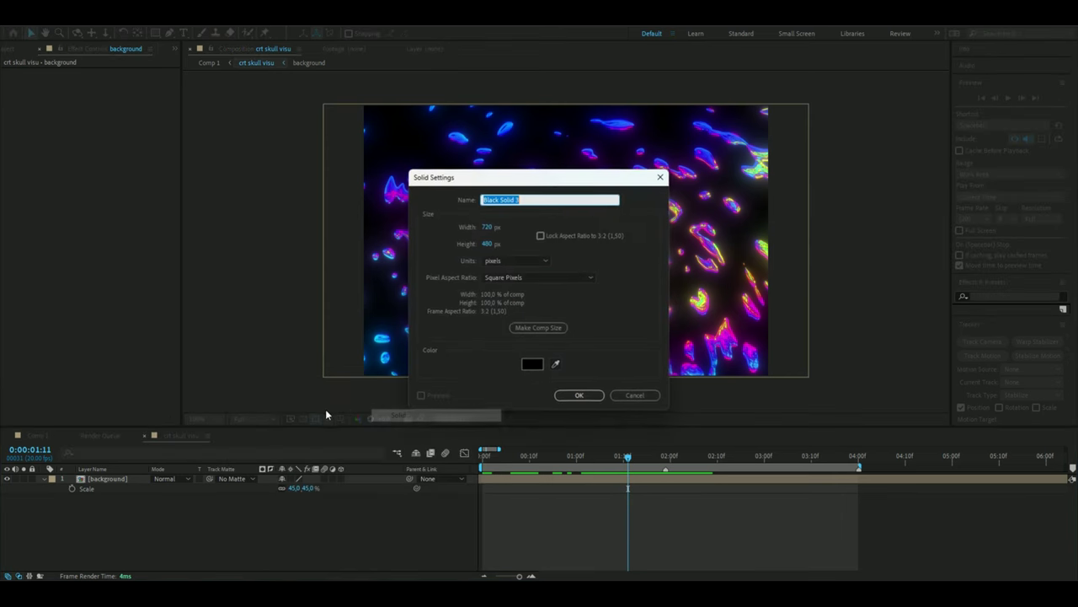
key("Return")
- Apply the Element effect to the skull solid
key("ctrl+space")
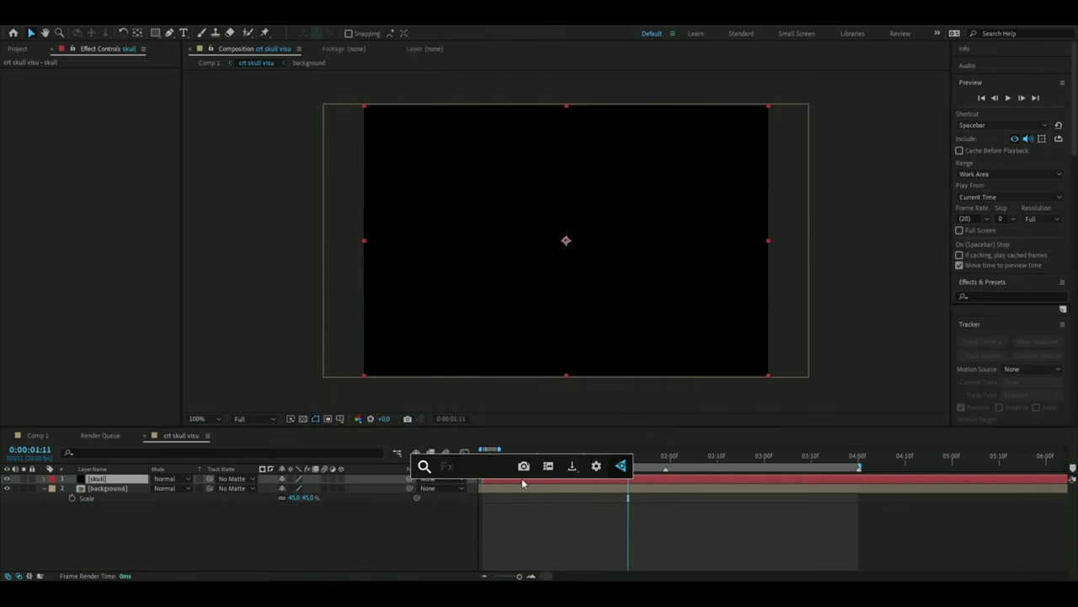
type("el")
key("Return")
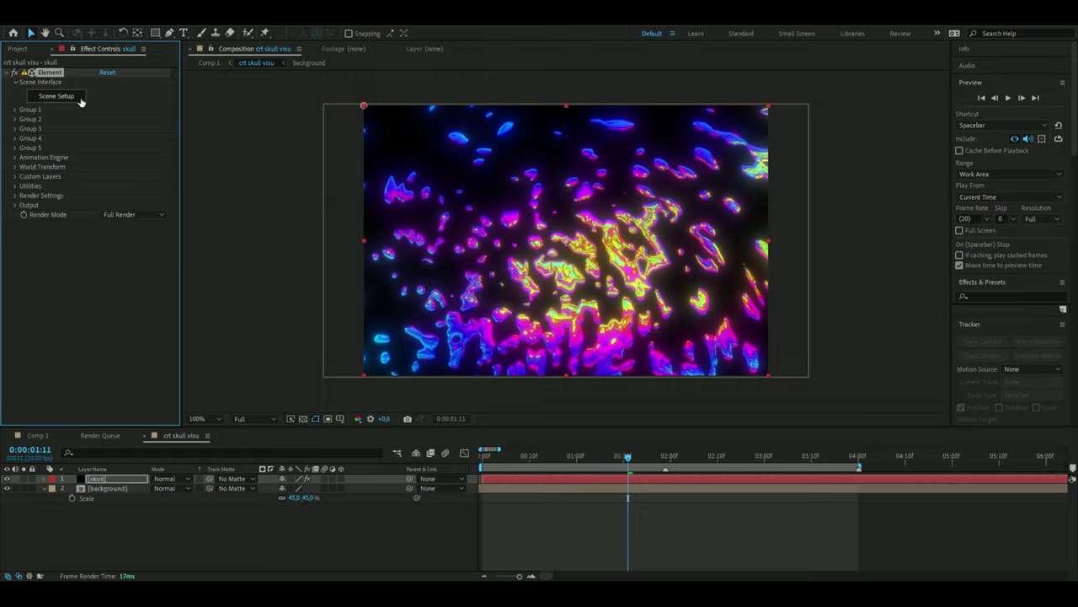
- In Element's scene setup, apply a reflective metal material from the Physical presets to the 12140_Skull_v3_L2 model and accept the scene
left_click(65, 98)
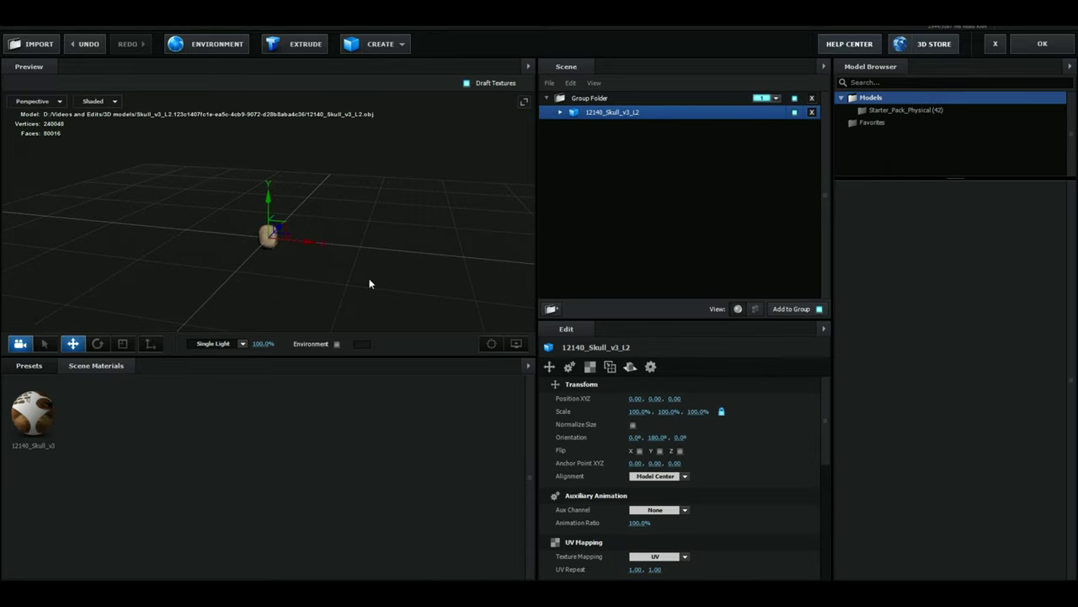
left_click_drag(363, 268, 169, 272)
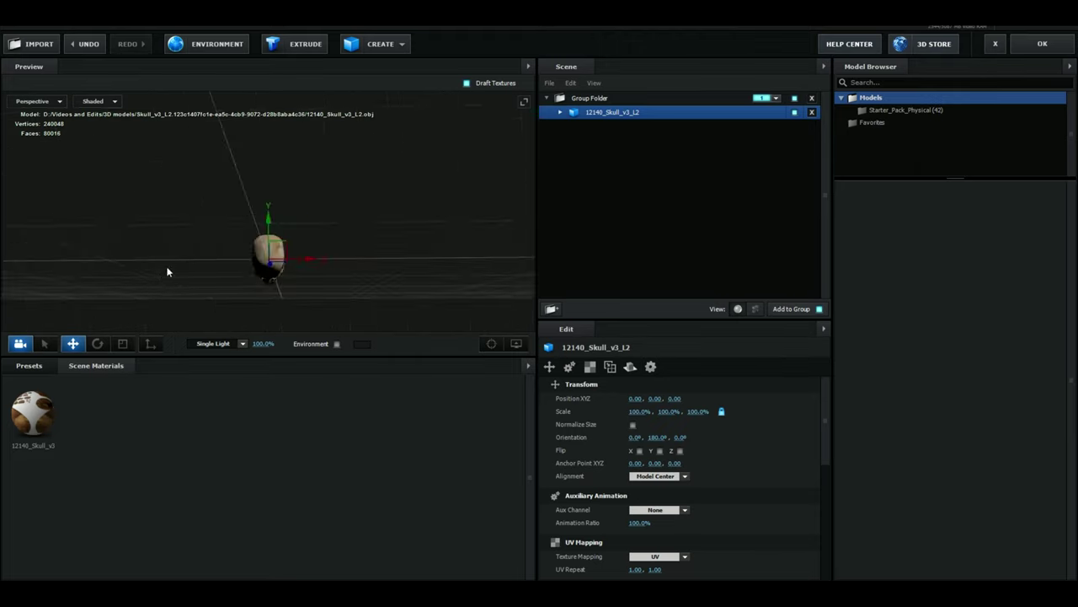
left_click(29, 364)
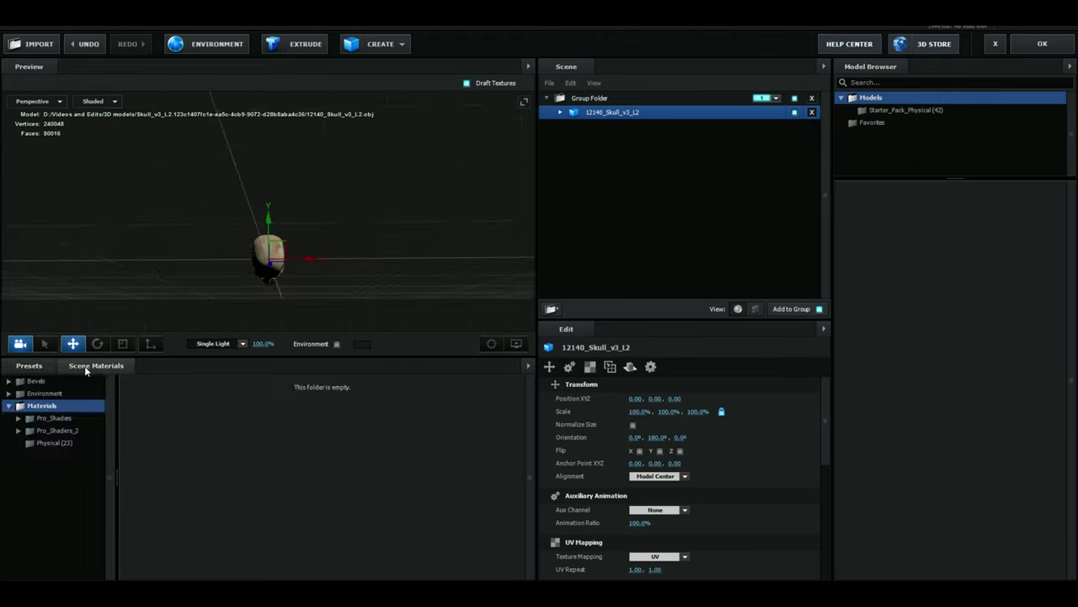
left_click(57, 442)
left_click_drag(413, 426, 441, 280)
left_click(1023, 46)
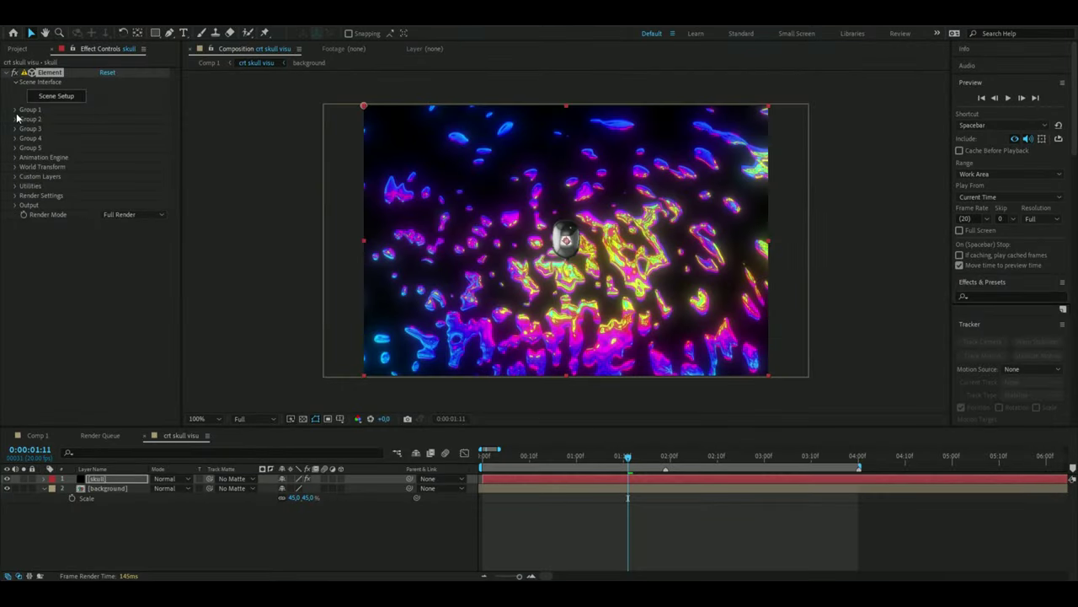
- Set the Particle Size in Element's Group 1 Particle Look to 45
left_click(15, 110)
left_click(25, 138)
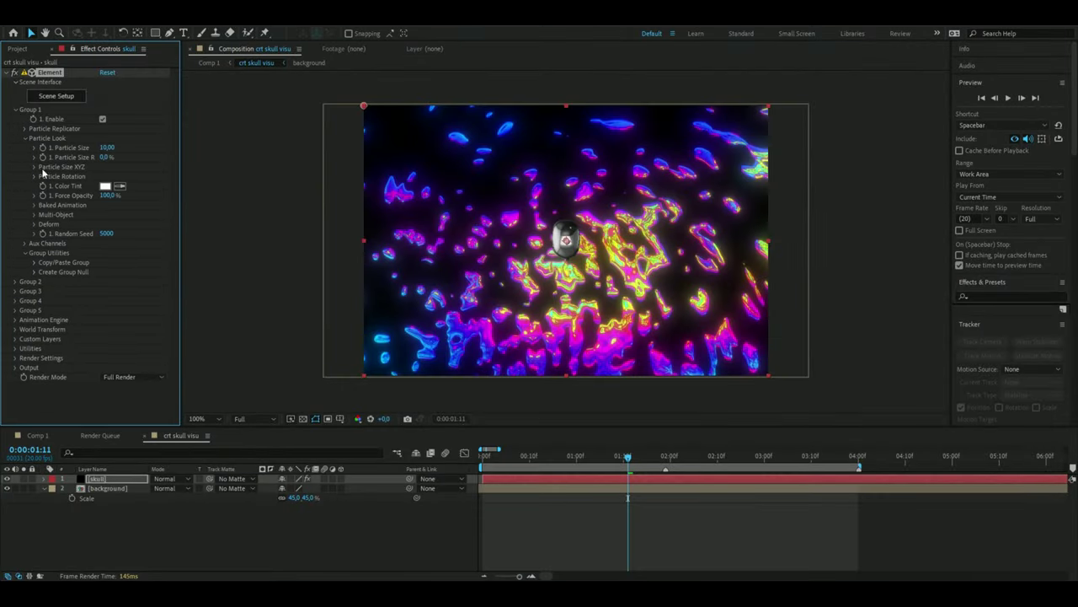
left_click(34, 177)
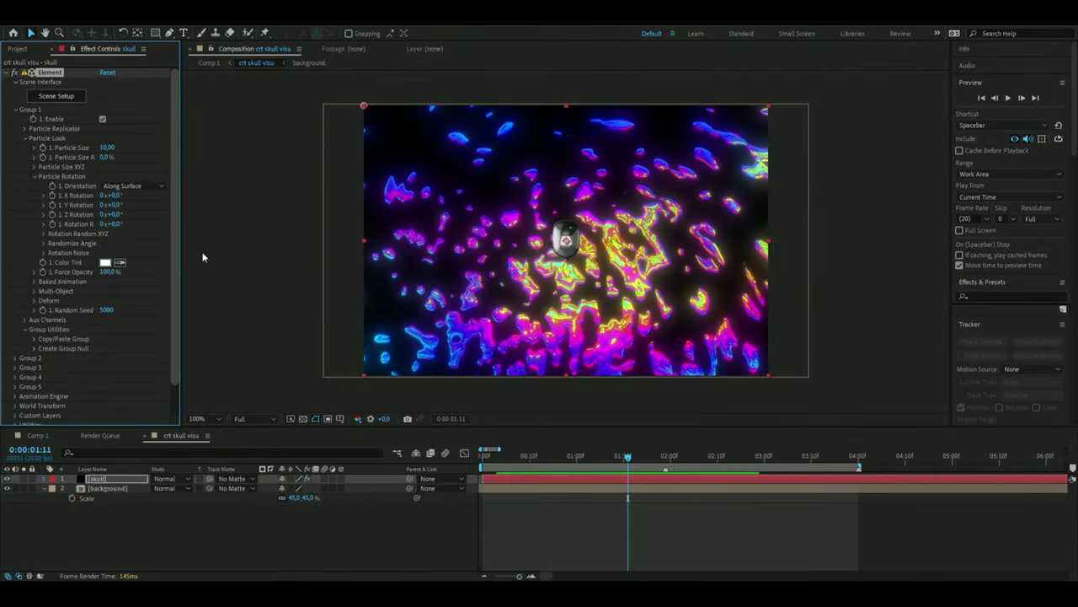
left_click(107, 147)
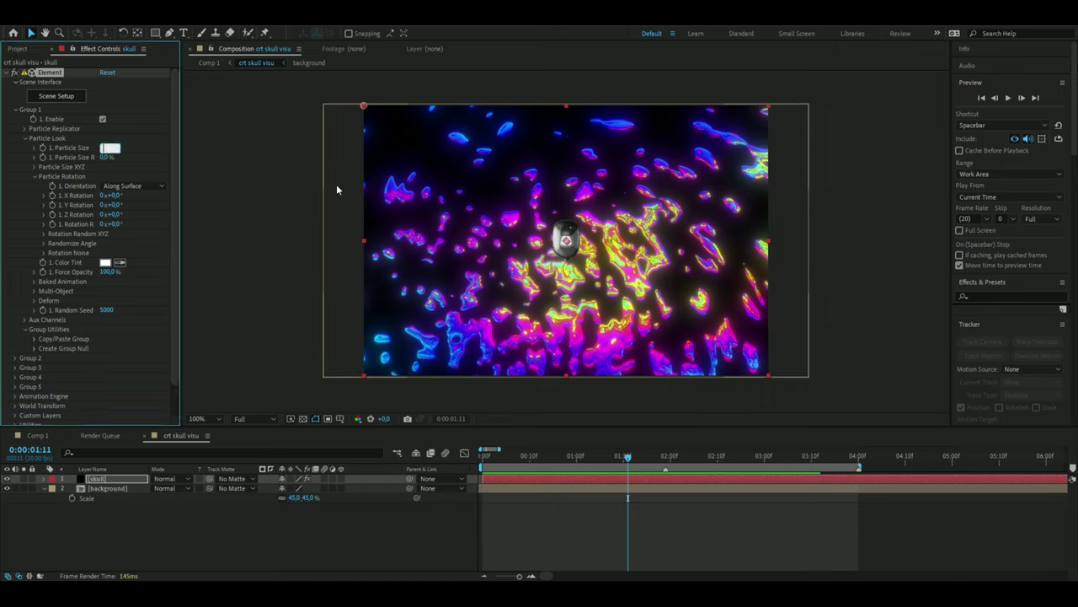
key("Return")
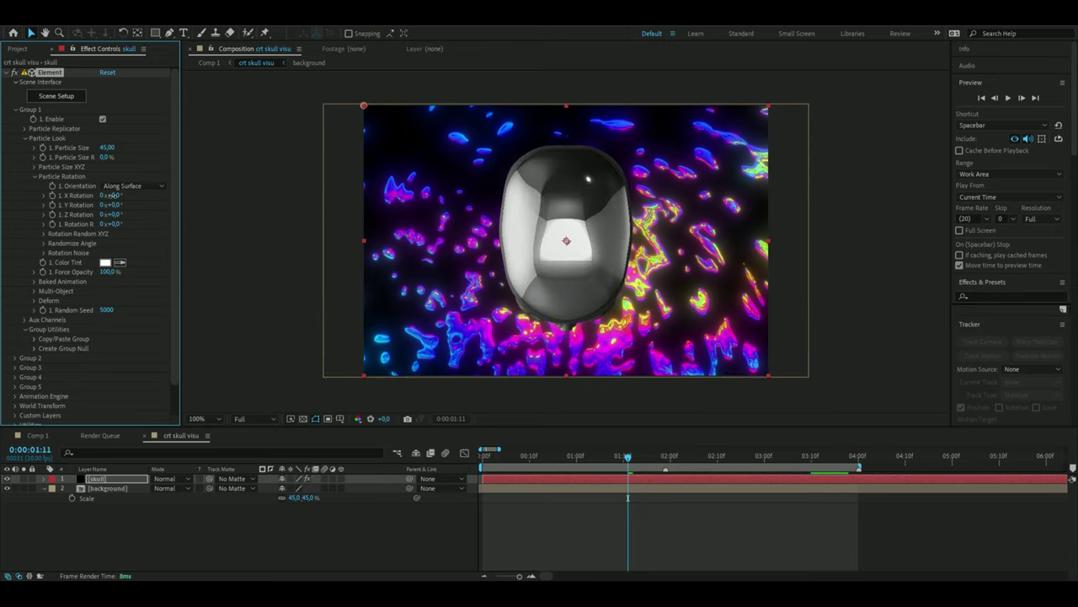
- Set the skull's X Rotation to -90° and its Rotation R value to 10° in Group 1's Particle Rotation
left_click(114, 195)
type("-90")
key("Return")
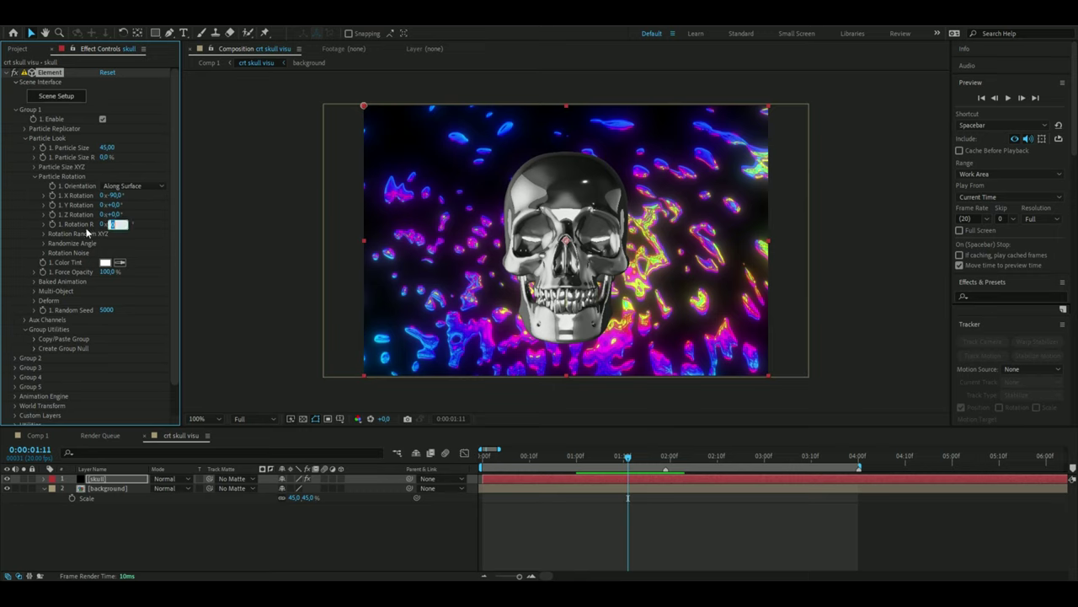
type("10")
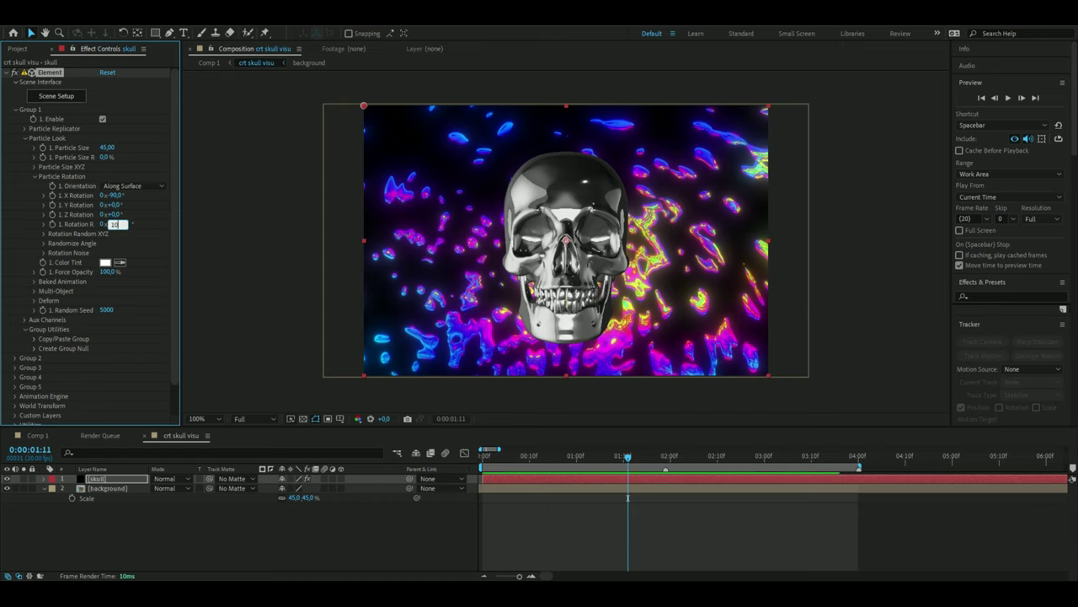
- Keyframe the skull's Z Rotation from 0° at 0:00:00:00 to a spin ending at 0:00:04:00, and save the project
left_click_drag(627, 458, 408, 455)
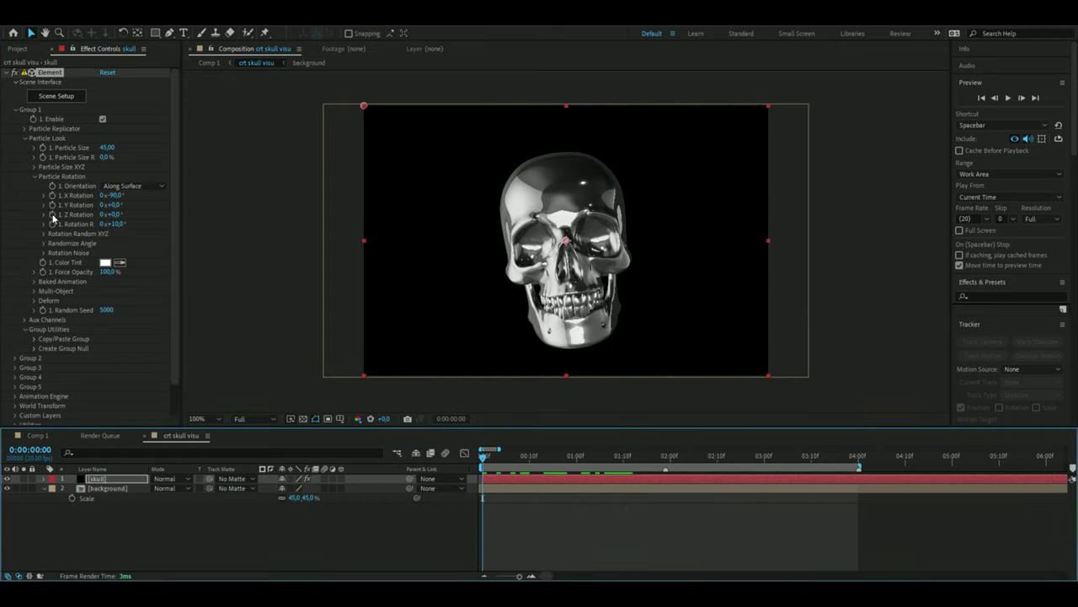
key("space")
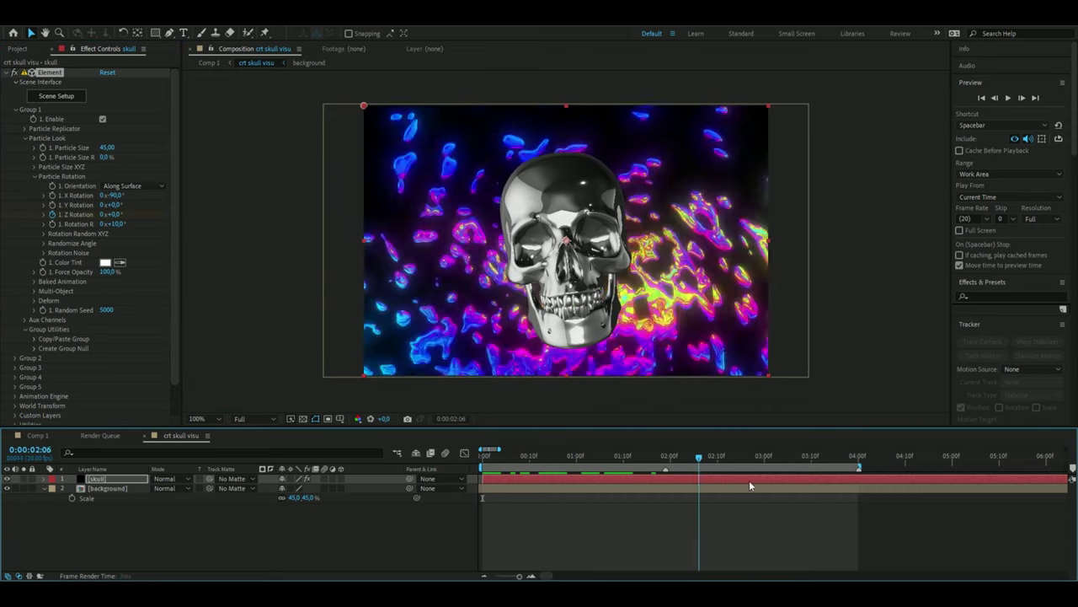
left_click_drag(750, 481, 858, 459)
key("ctrl+s")
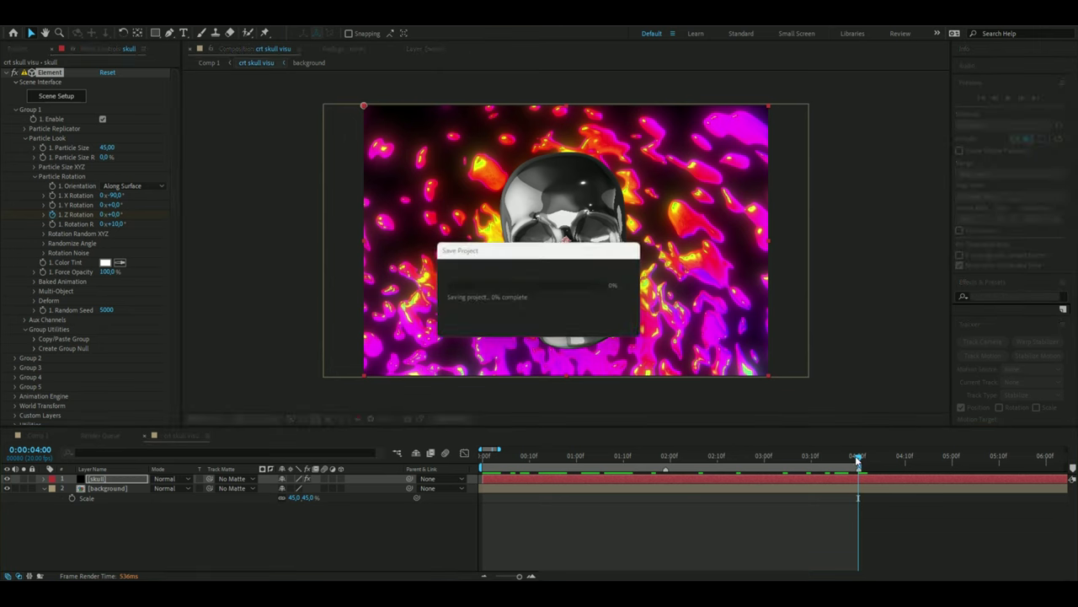
left_click_drag(116, 217, 320, 224)
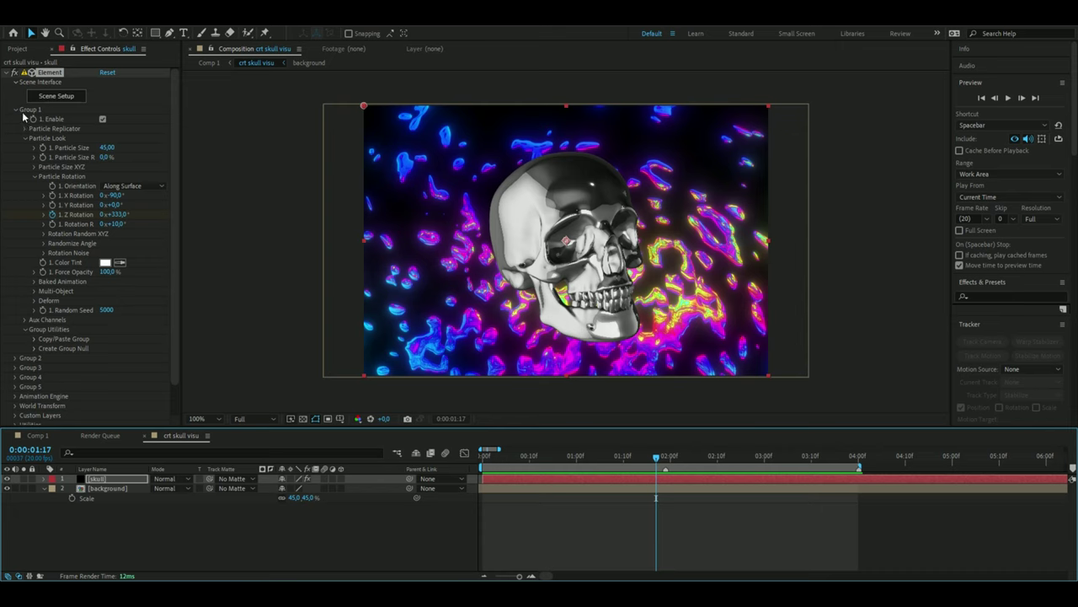
- Set the Override Layer of Element's Physical Environment to the background layer so that the skull reflects it
left_click(15, 110)
left_click(15, 195)
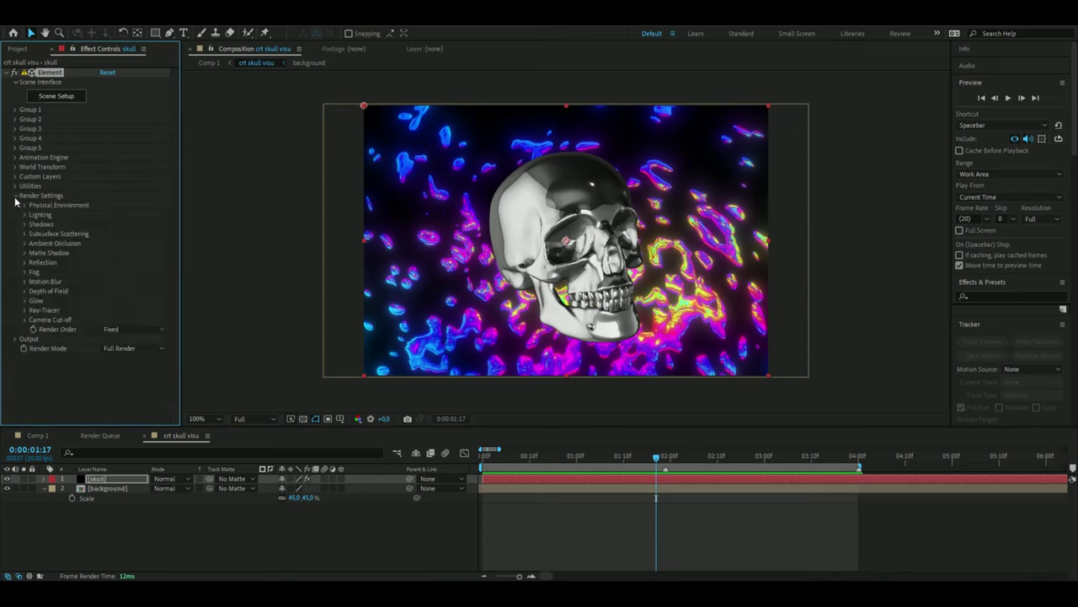
left_click(26, 204)
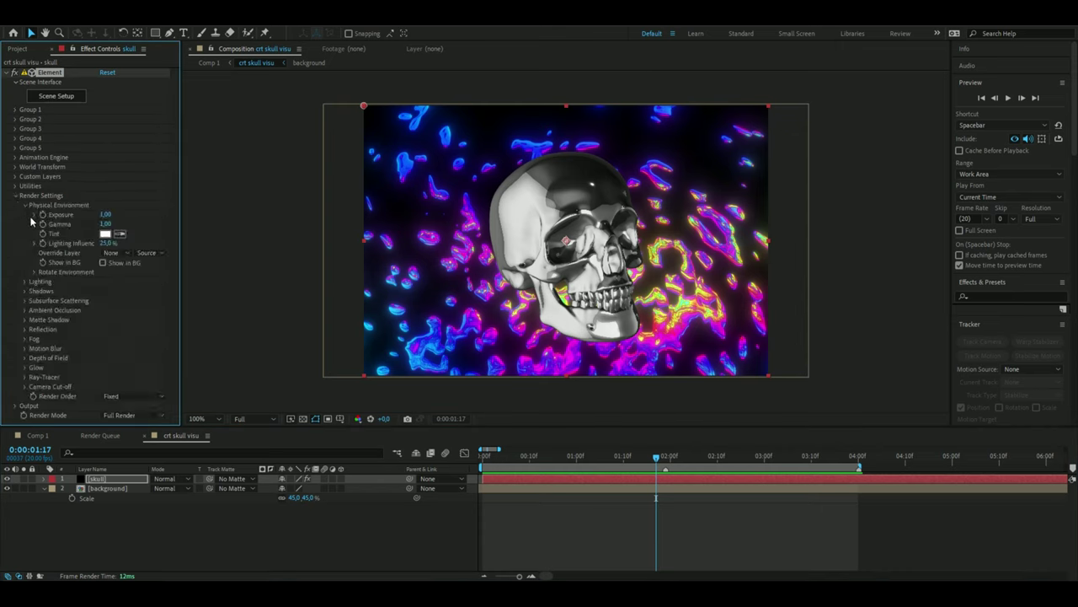
left_click(114, 253)
left_click(144, 295)
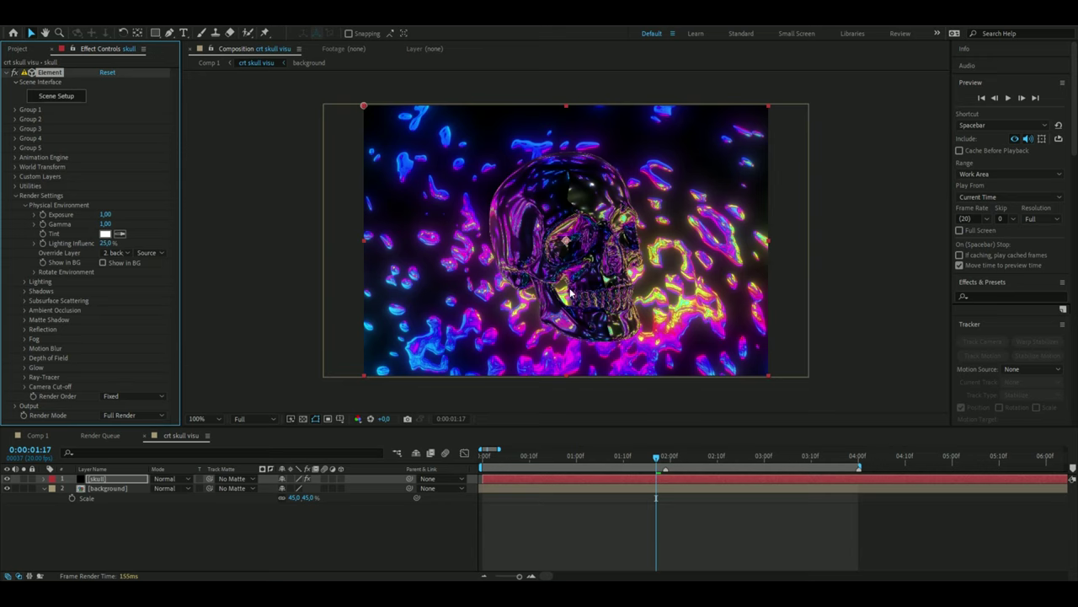
- Rotate the reflected environment by setting its Y Rotation to 105° and adjusting its Z Rotation
left_click(33, 272)
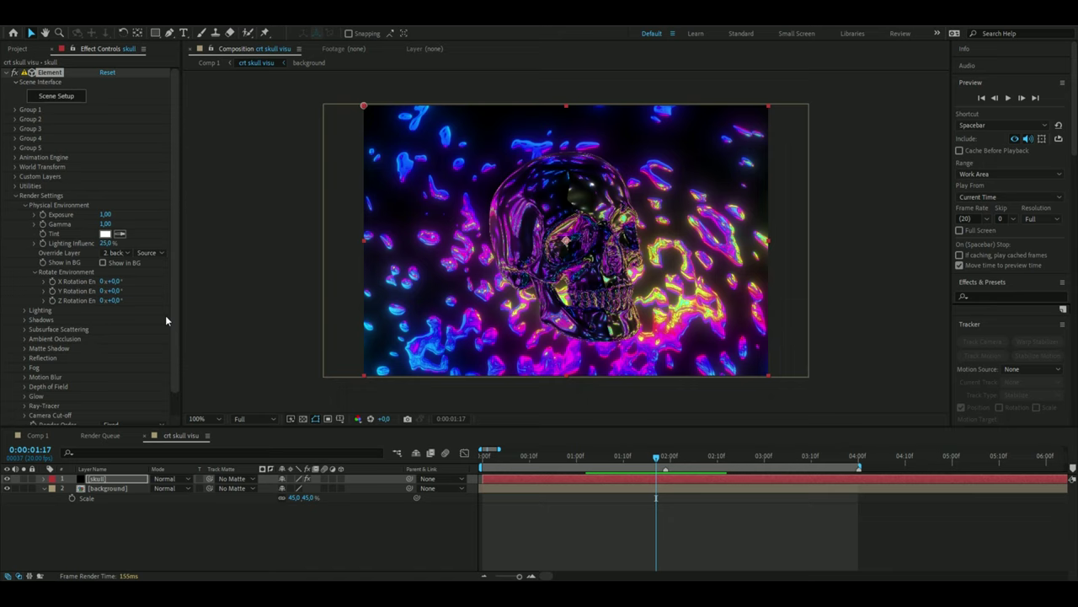
left_click(114, 291)
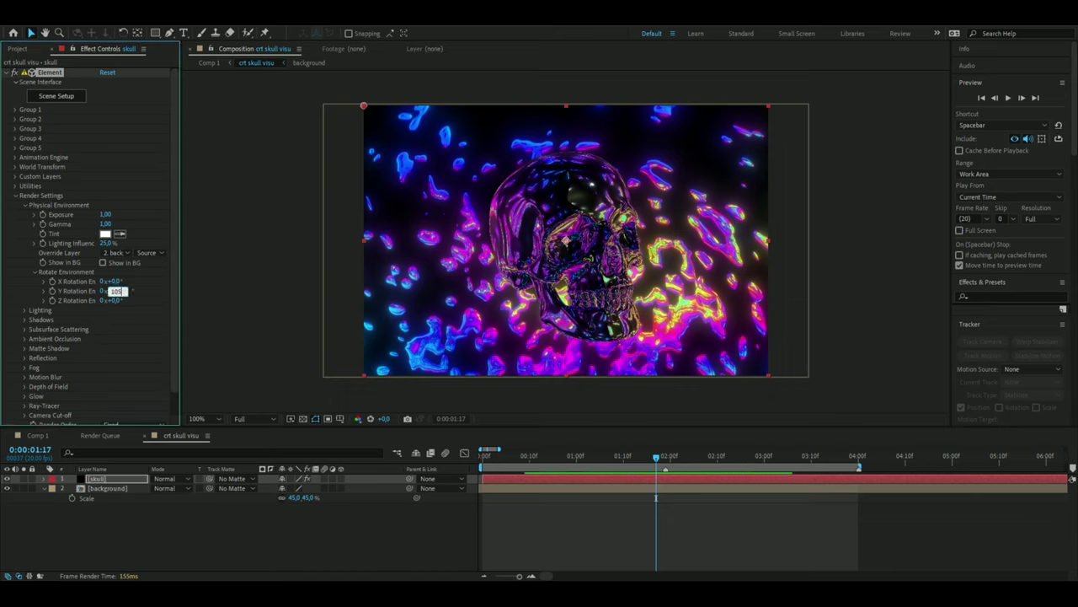
type("105")
key("Return")
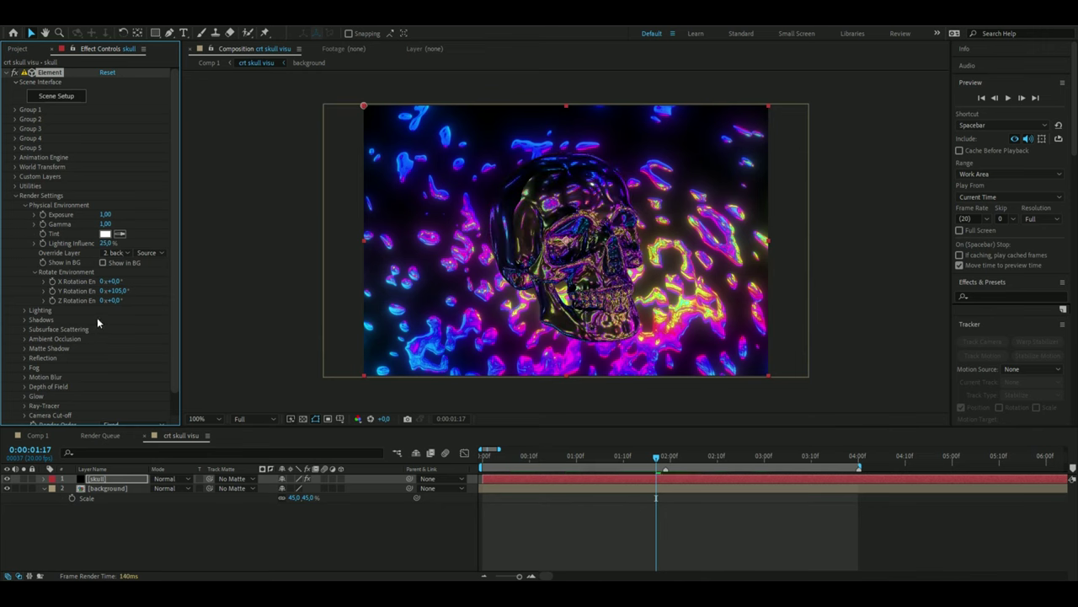
left_click(113, 300)
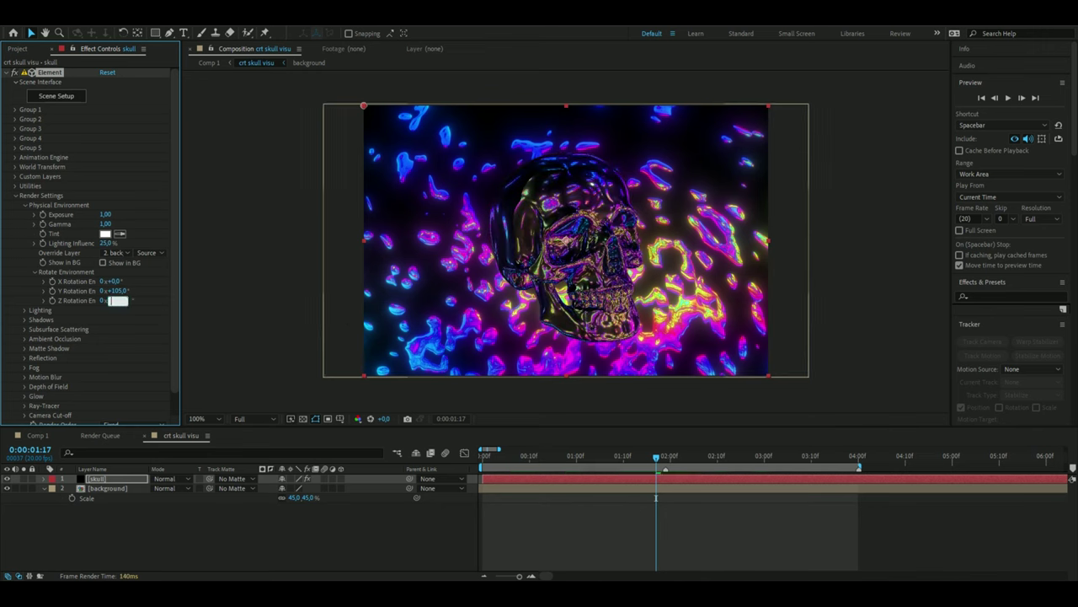
key("Return")
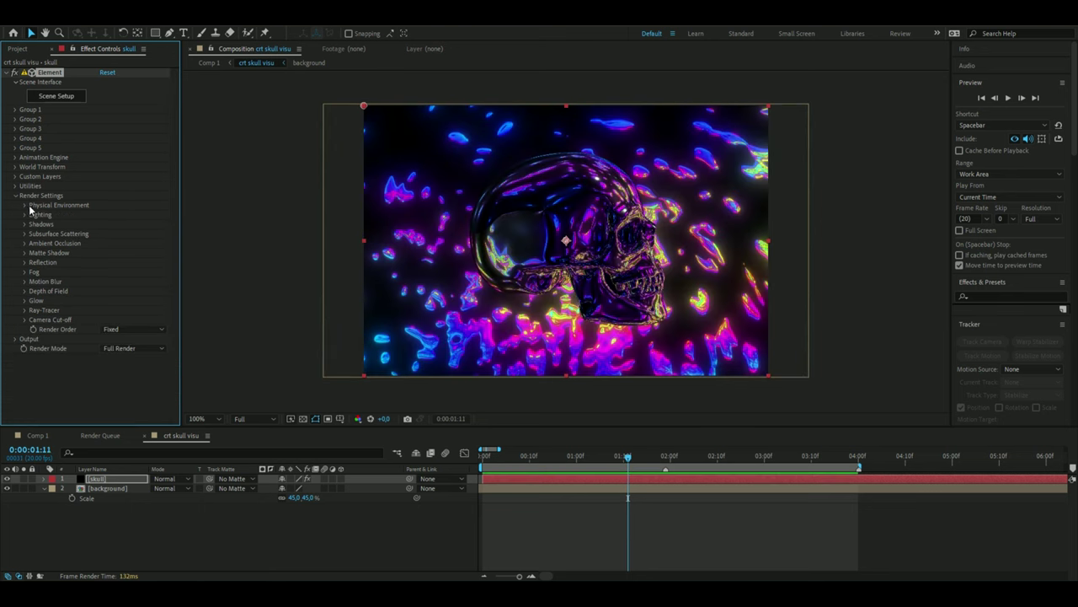
- Enable Ambient Occlusion in Element's render settings and set the SSAO Intensity to 50
left_click(25, 244)
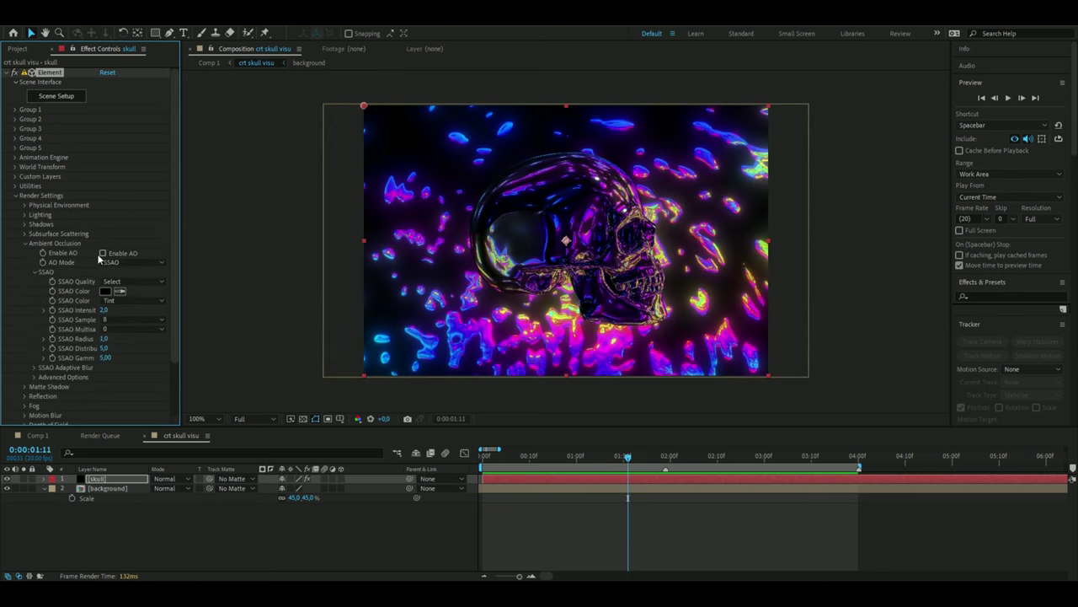
left_click(103, 254)
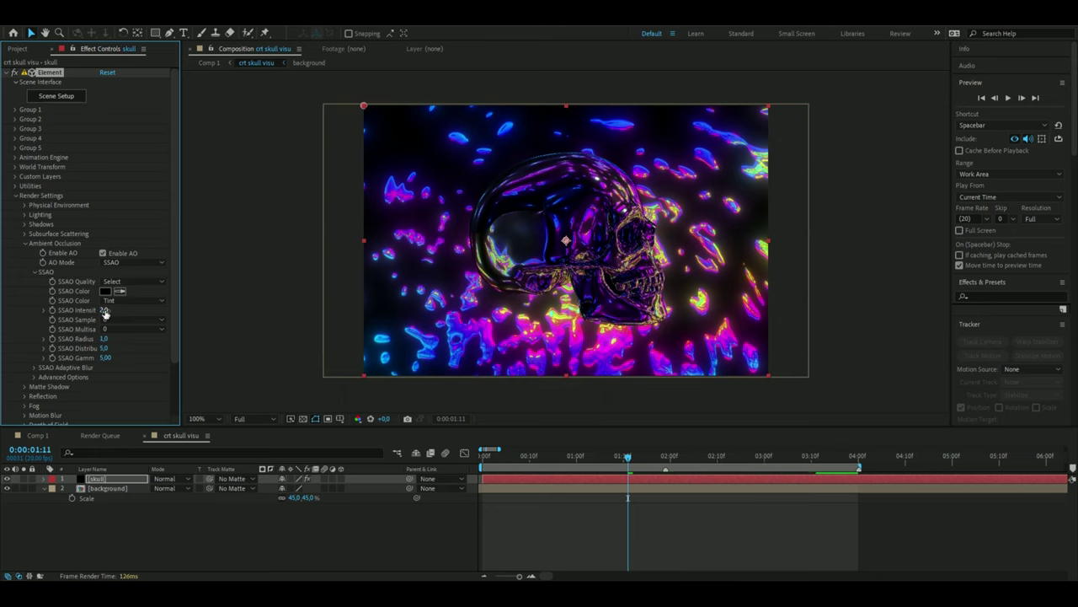
left_click_drag(104, 310, 253, 316)
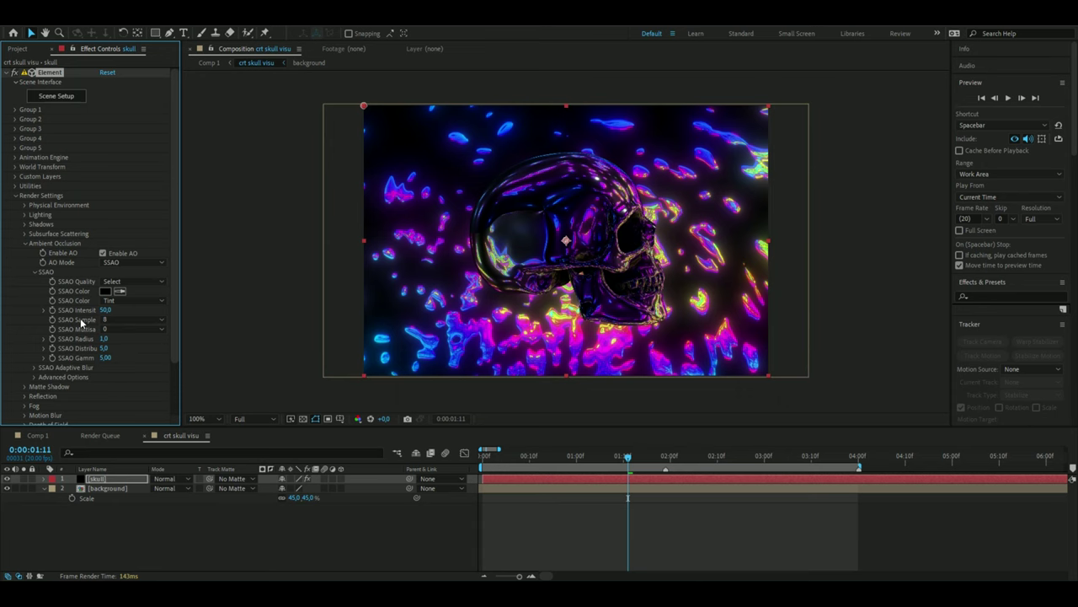
- Set the SSAO Samples to 64 and inspect the shading on the skull's jaw up close
left_click(119, 319)
left_click(148, 368)
scroll(740, 296, "up", 4)
left_click_drag(764, 291, 468, 212)
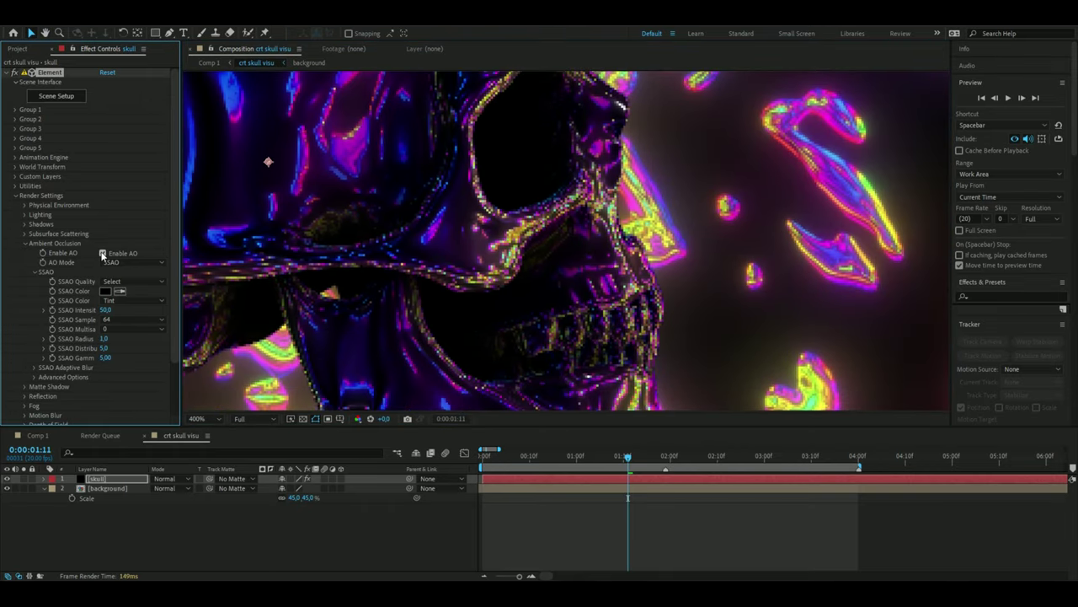
key("slash")
left_click(9, 74)
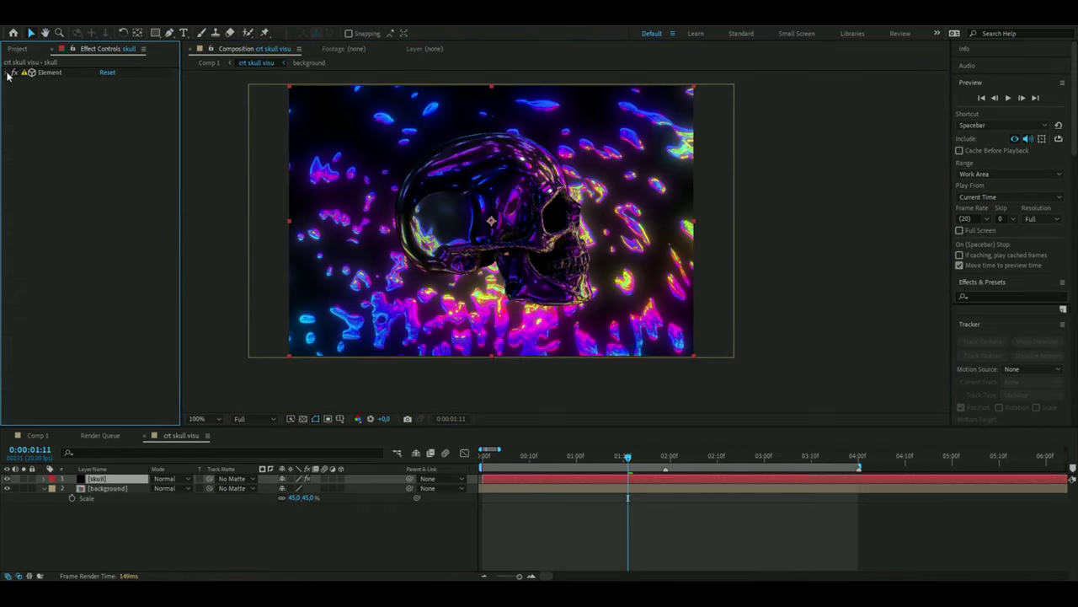
- Duplicate the skull layer, apply Deep Glow to the upper copy and set the glow Radius to 905
mouse_move(619, 457)
left_mouse_down()
mouse_move(560, 447)
mouse_move(638, 456)
left_mouse_up()
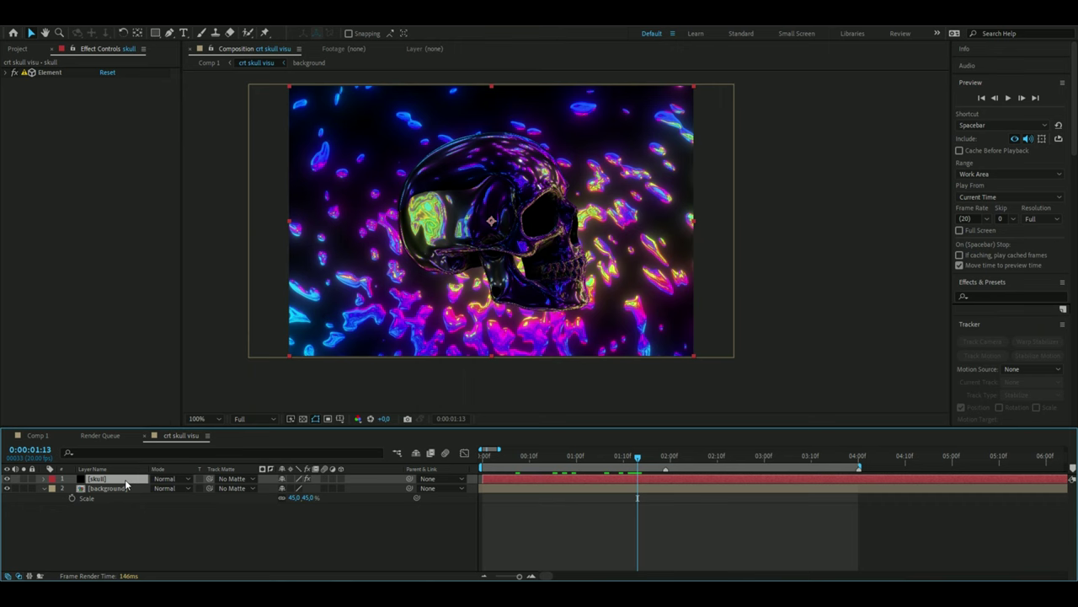
key("ctrl+d")
key("ctrl+space")
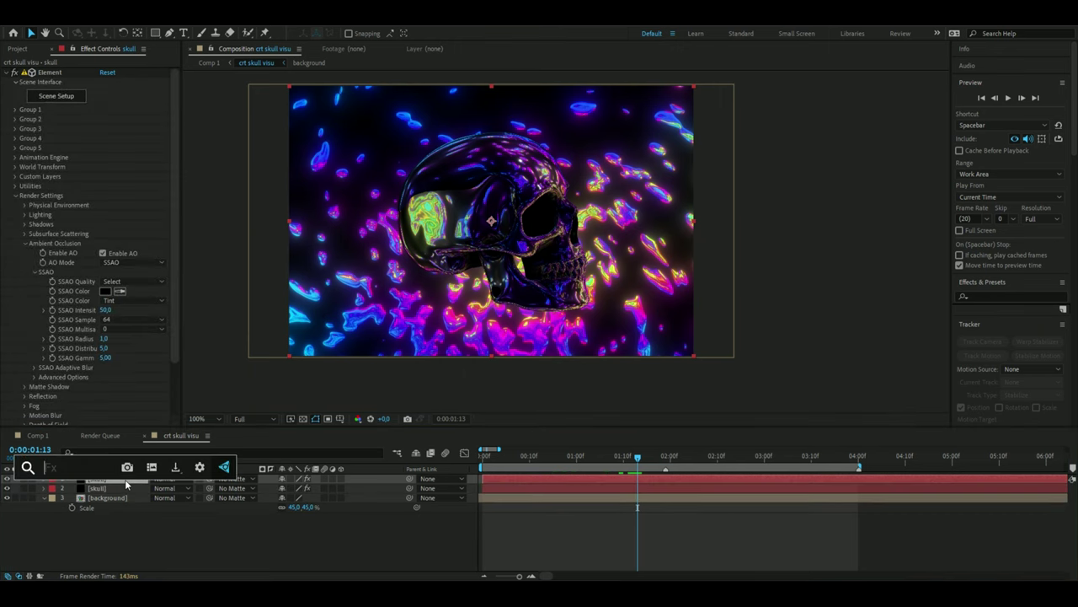
type("de")
left_click(104, 474)
left_click(108, 228)
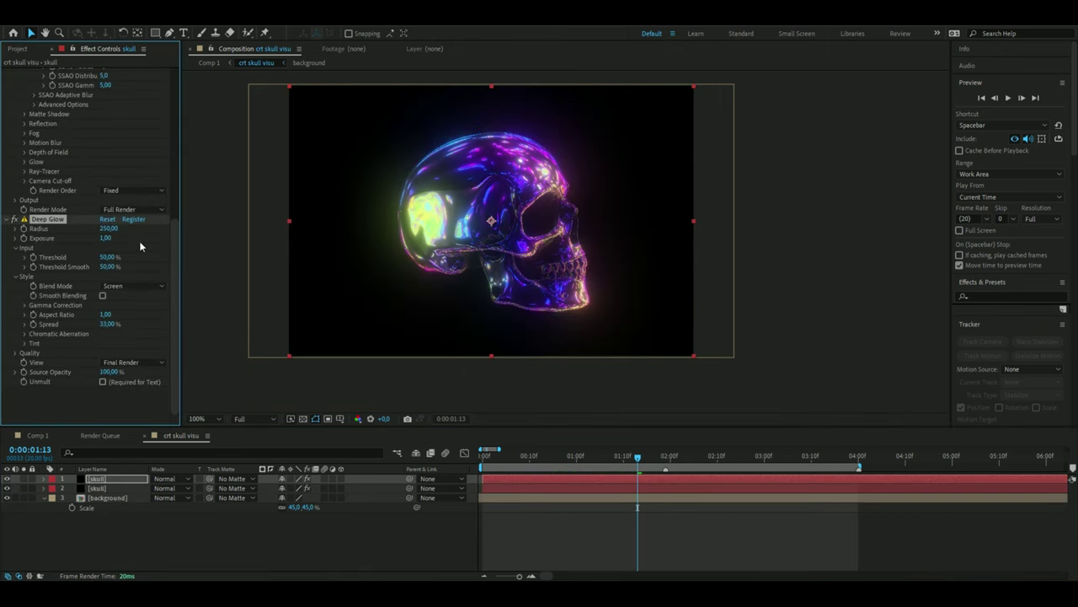
type("905")
key("Return")
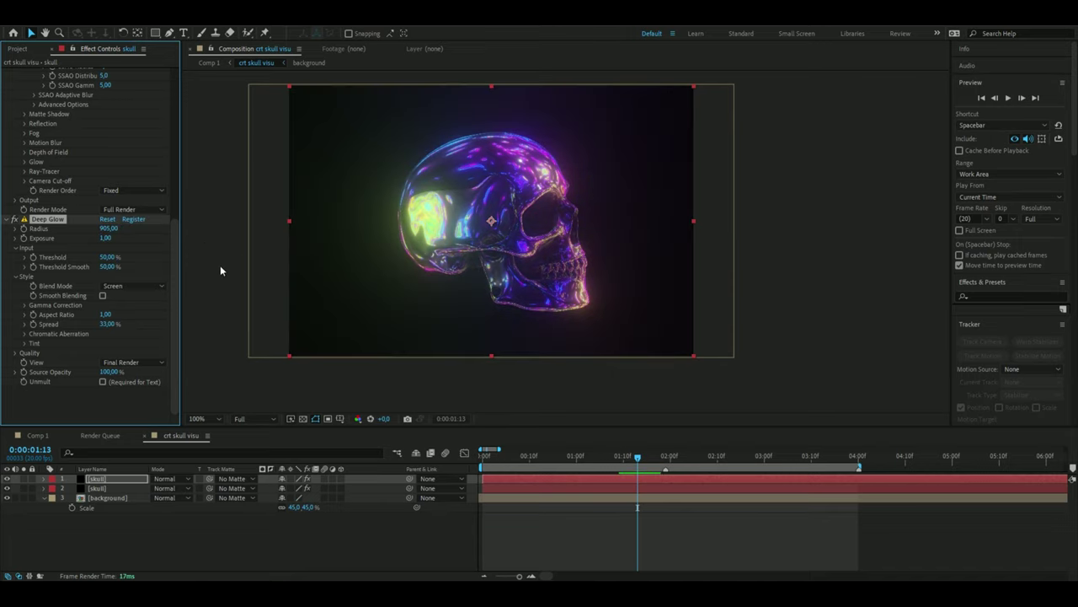
- Set the Deep Glow Exposure to 0,53 and enable Smooth Blending and Unmult
left_click(106, 238)
type("0,53")
key("Return")
left_click(101, 295)
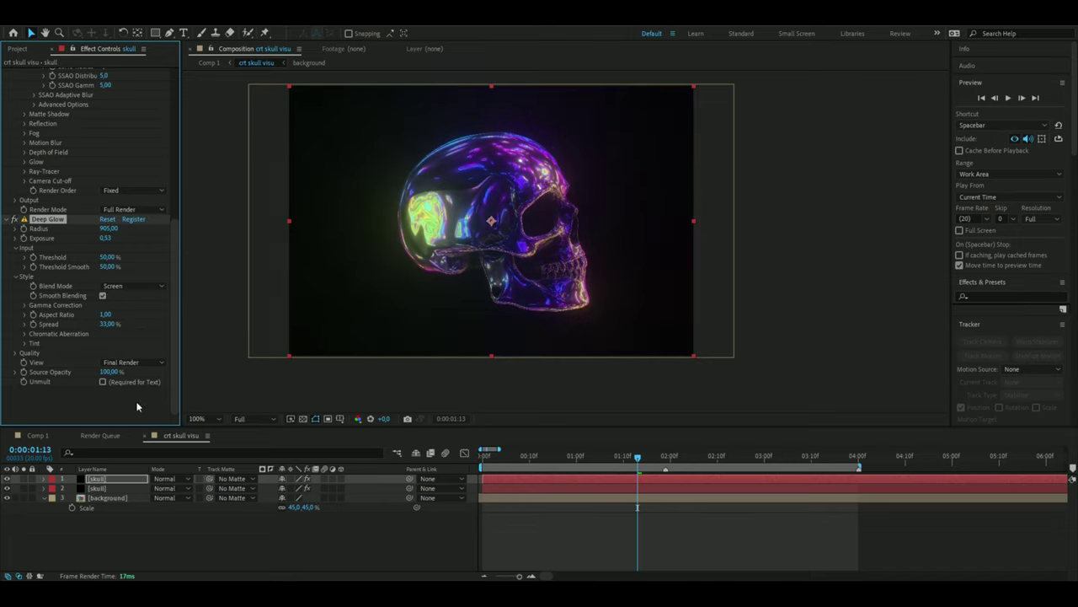
left_click(102, 382)
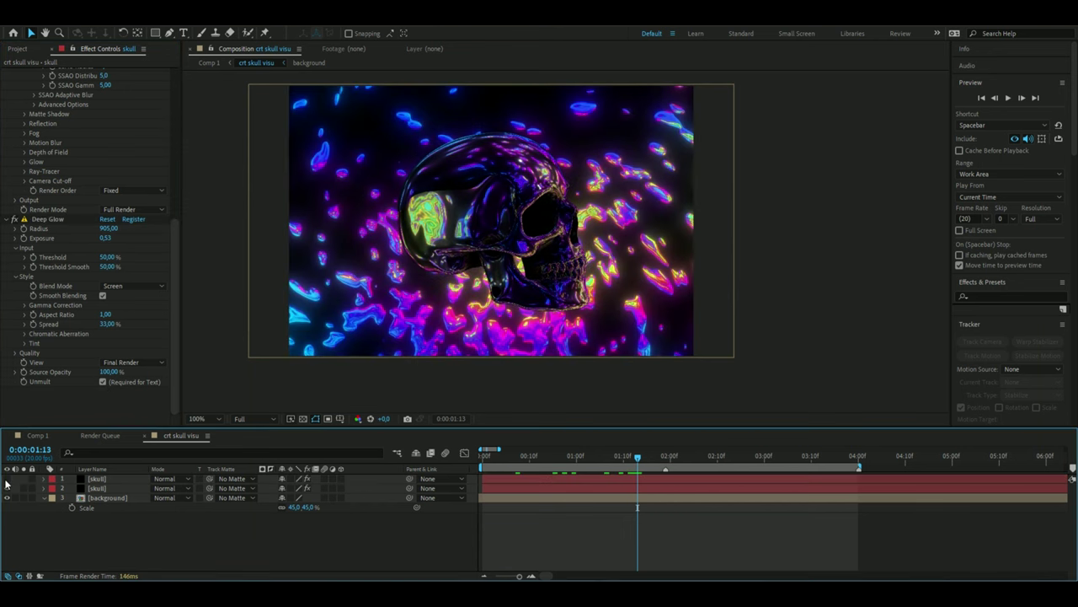
- Compare the skull with and without the glow by toggling the visibility of the duplicated skull layer
left_click(6, 478)
left_click(7, 479)
left_click(7, 479)
left_click(6, 479)
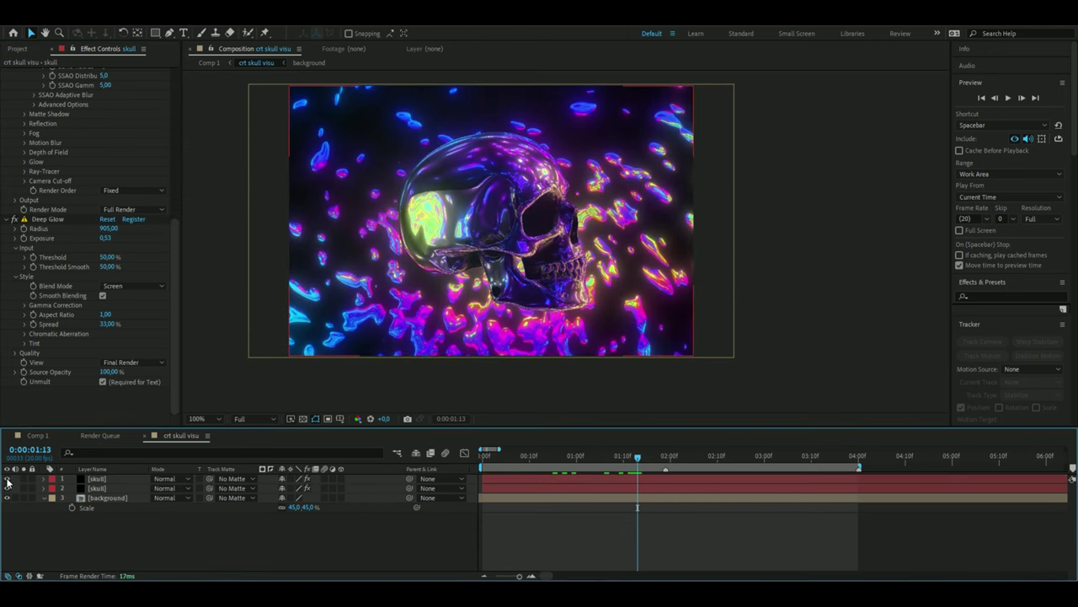
left_click(6, 479)
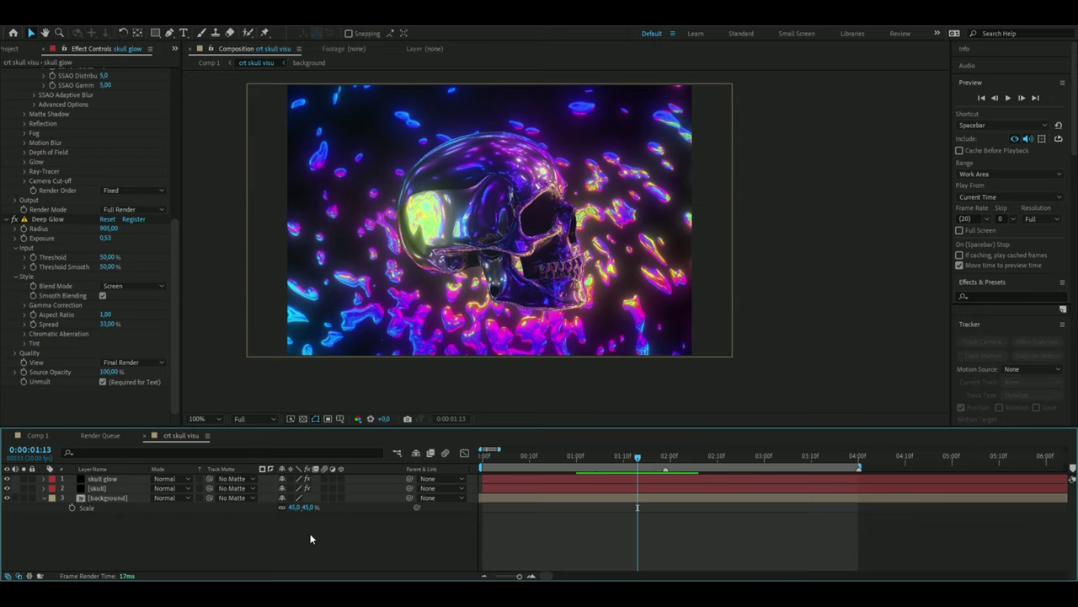
- Add an adjustment layer above all layers and apply the CRT preset to it
key("ctrl+alt+y")
key("ctrl+space")
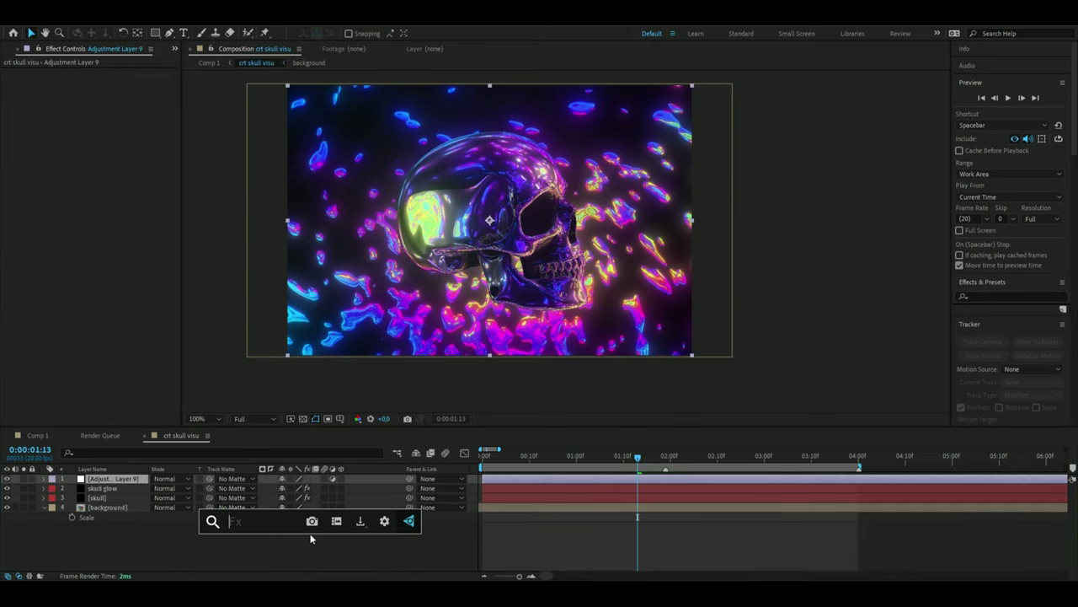
type("crt")
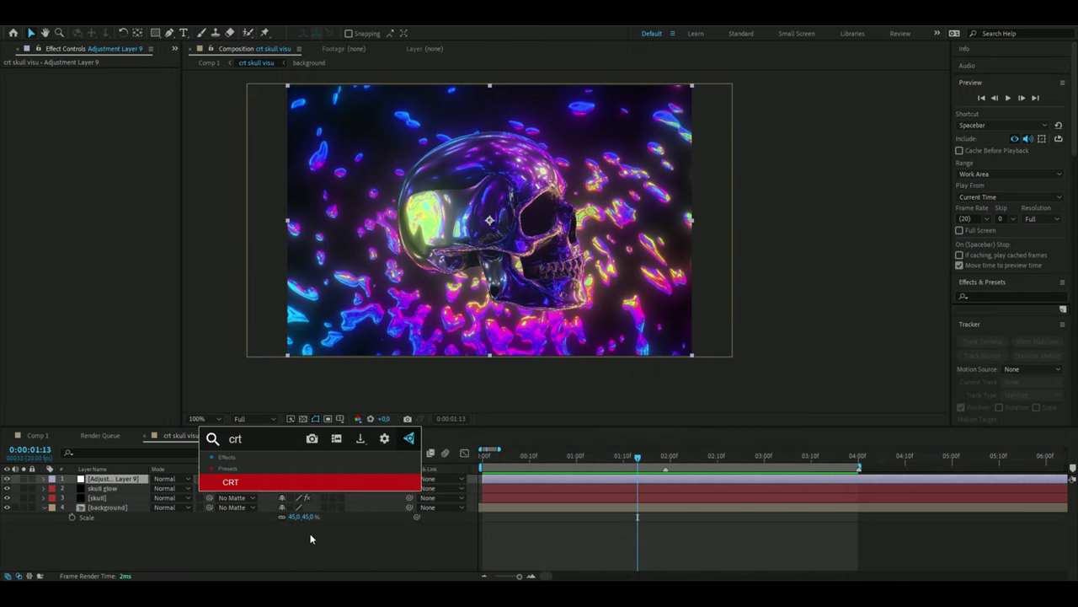
left_click(268, 483)
left_click(229, 356)
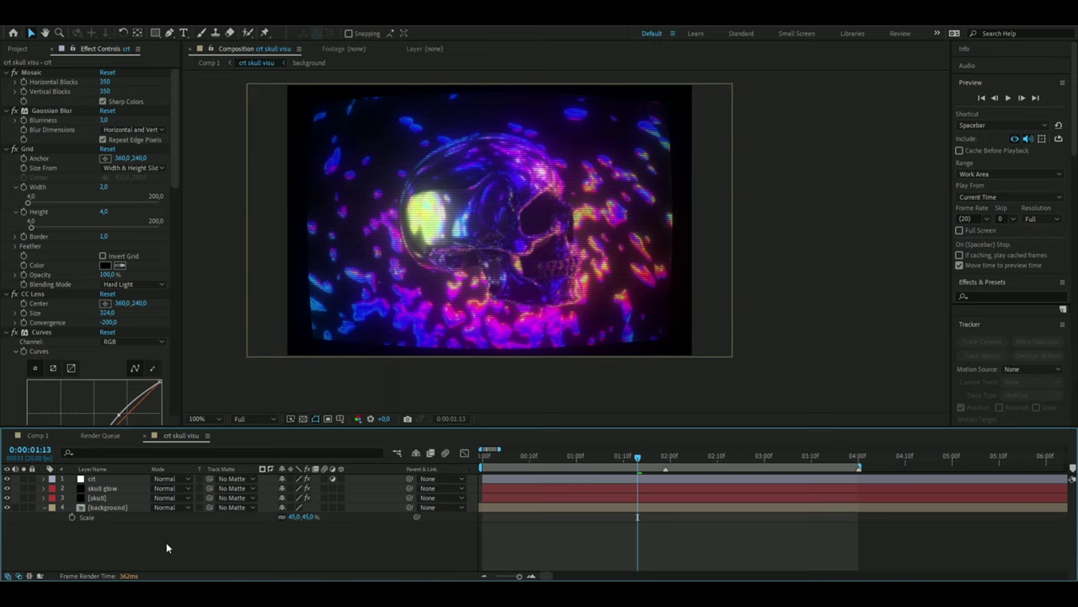
- Add another adjustment layer, place it directly below the crt layer and apply BCC Damaged TV to it
key("ctrl+alt+y")
key("Return")
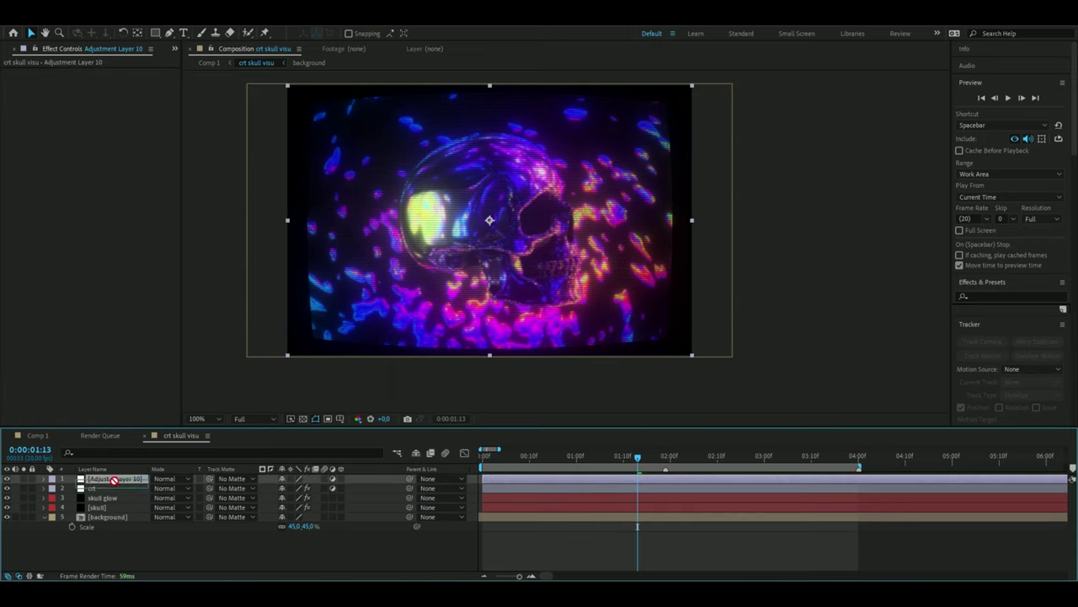
left_click_drag(113, 480, 116, 496)
key("ctrl+space")
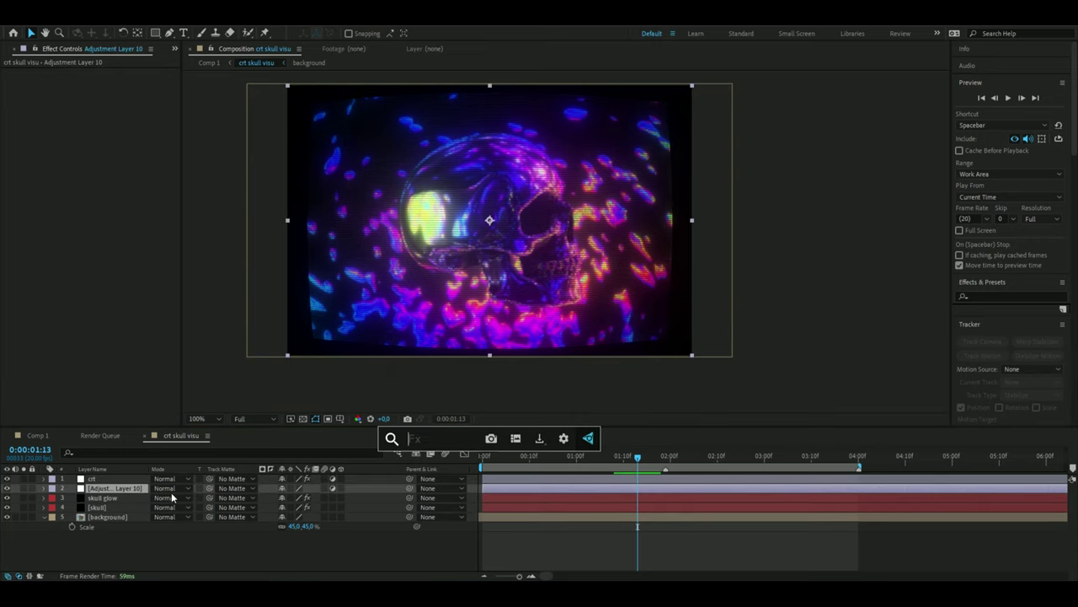
type("tv")
left_click(464, 493)
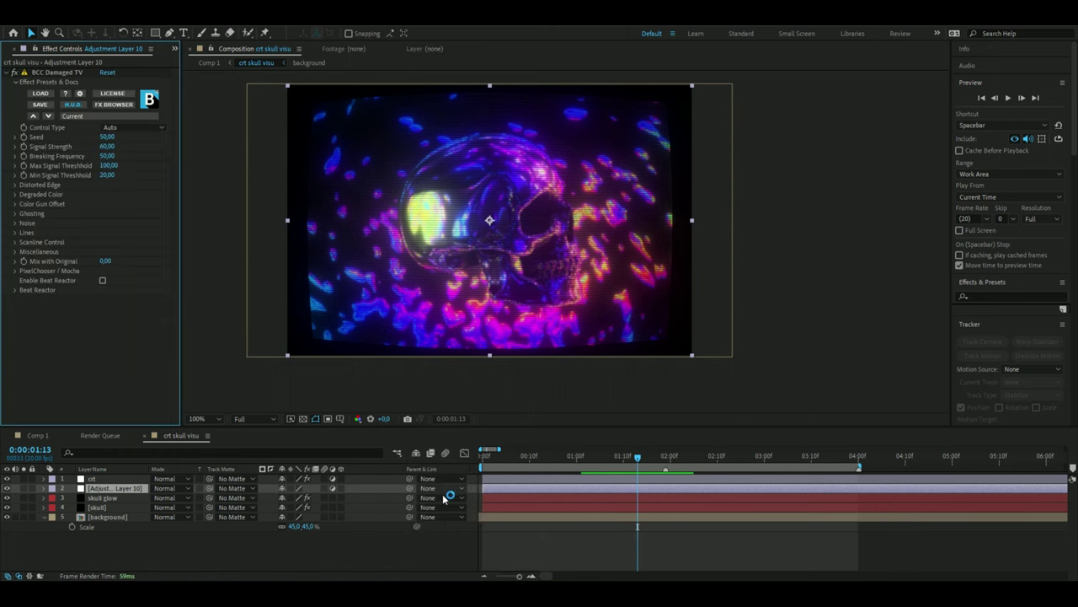
- Set the Min Signal Threshold of BCC Damaged TV to 57 and its Signal Strength to 66
left_click(108, 175)
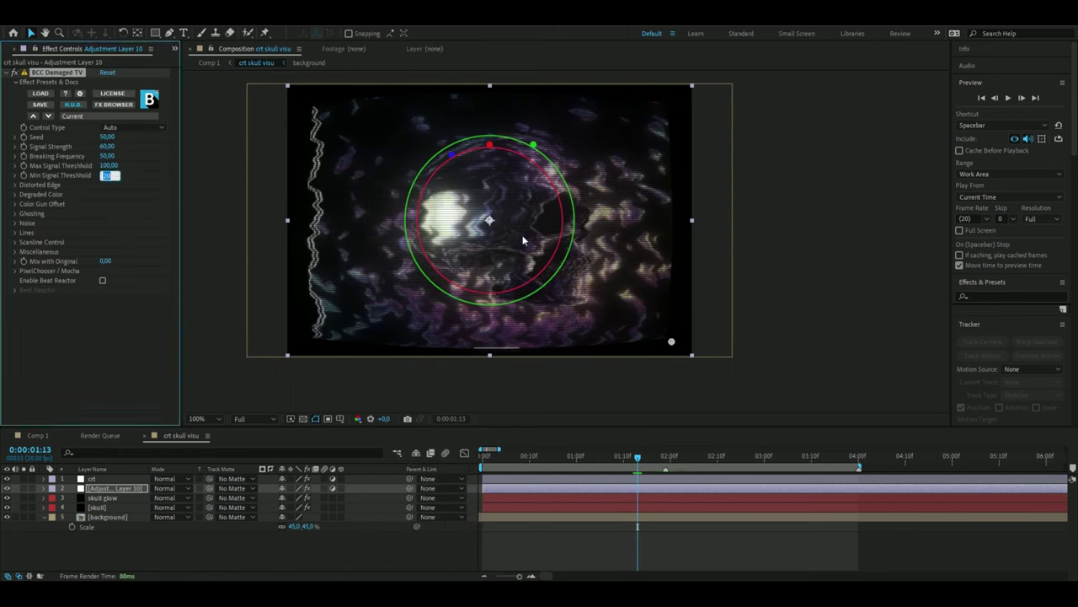
key("BackSpace")
type("57")
key("Return")
left_click(108, 146)
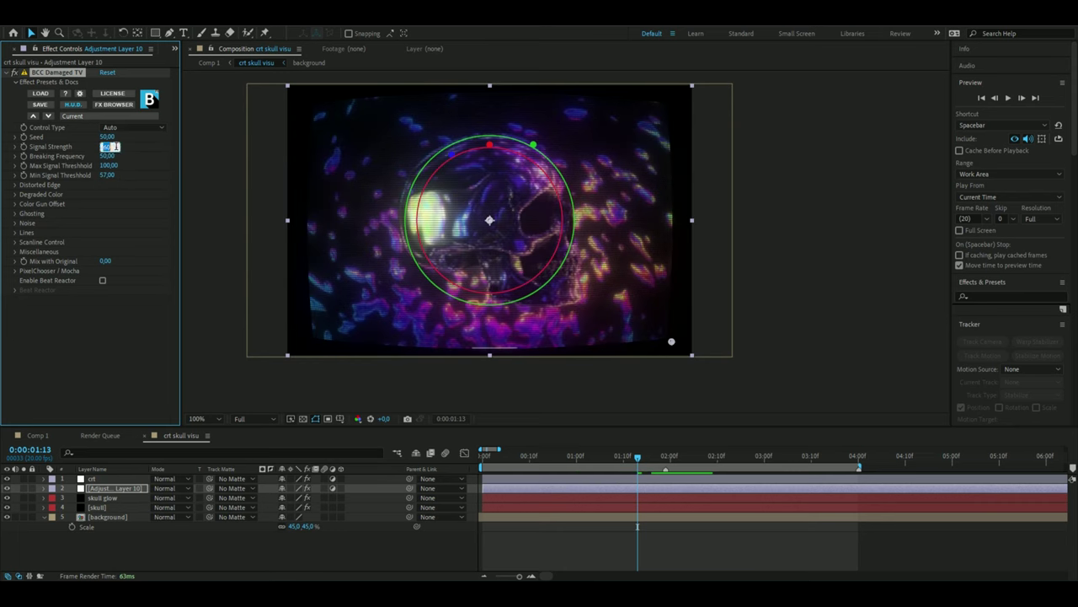
type("66")
key("Return")
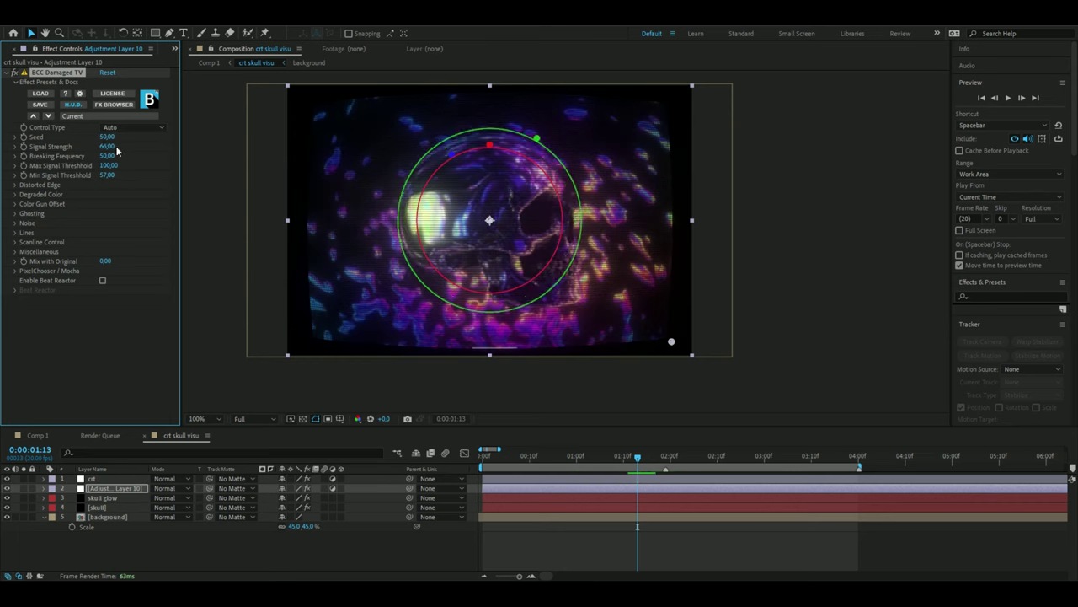
- Set the Distorted Amount under Distorted Edge to 8 and check the glitch at other points in time
left_click(15, 185)
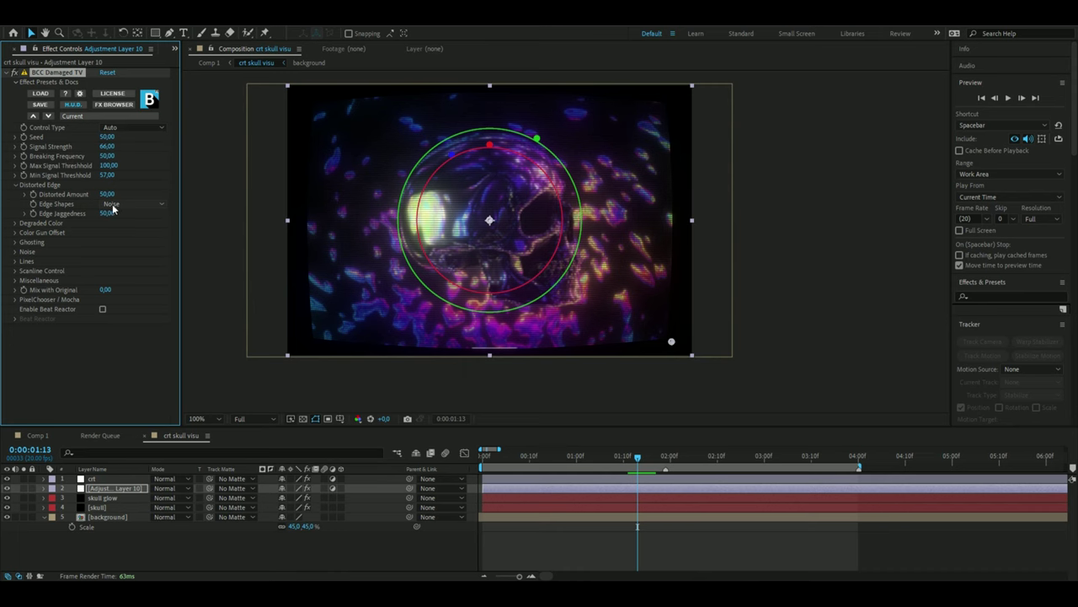
left_click(103, 194)
type("8")
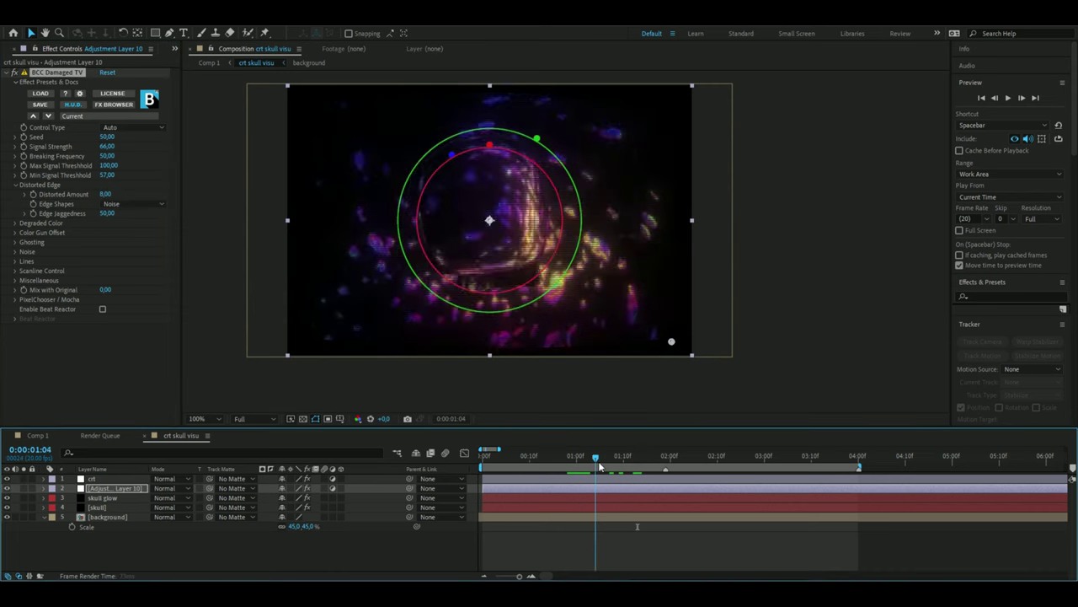
left_click_drag(596, 468, 722, 487)
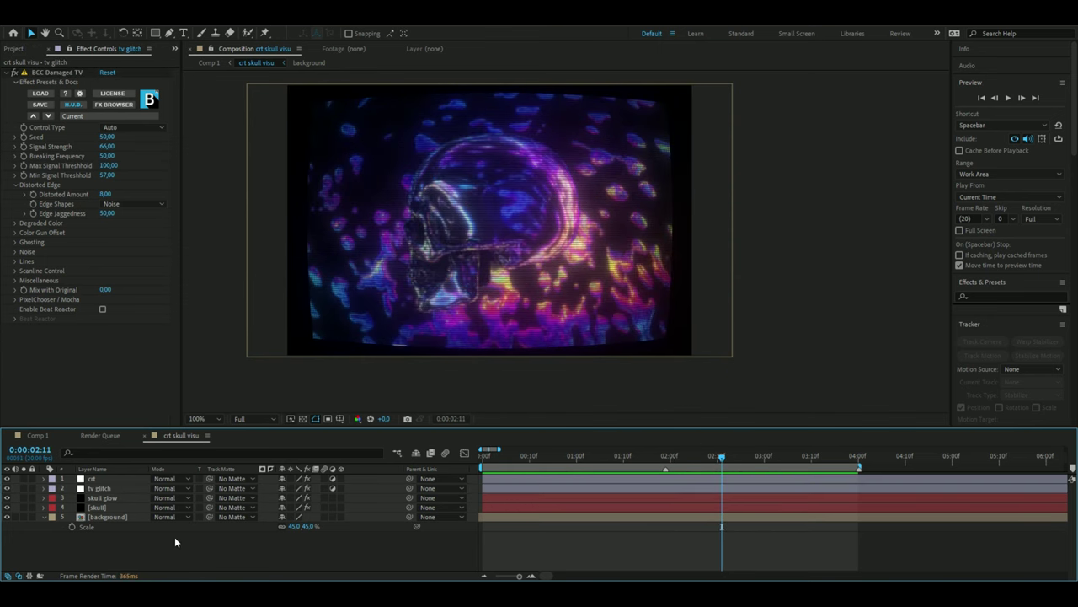
- Pre-compose all layers into a new composition named crt skull visualizer
key("ctrl+a")
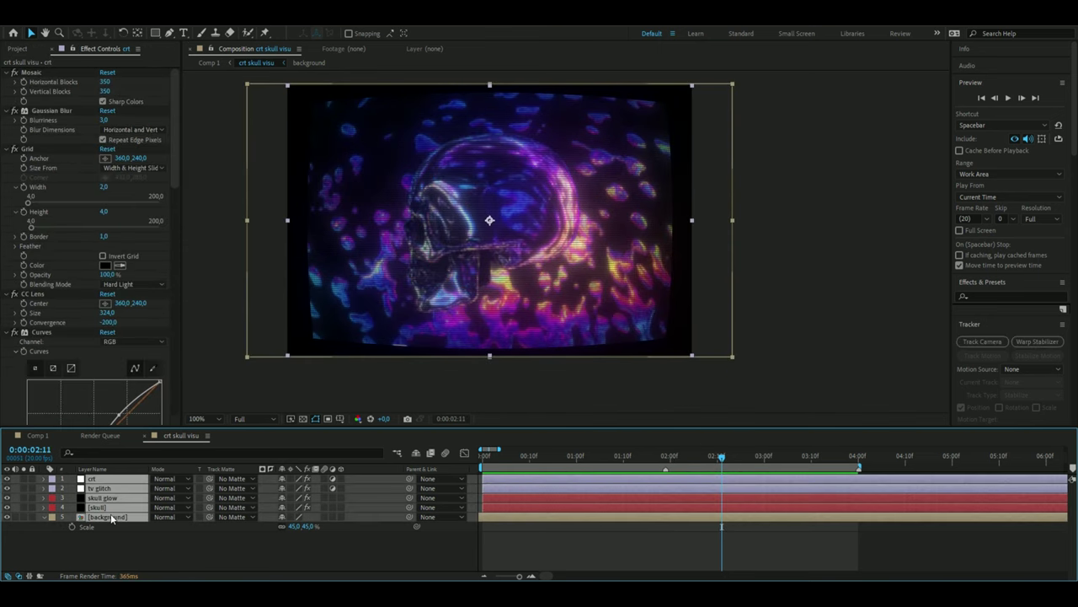
right_click(140, 545)
right_click(123, 515)
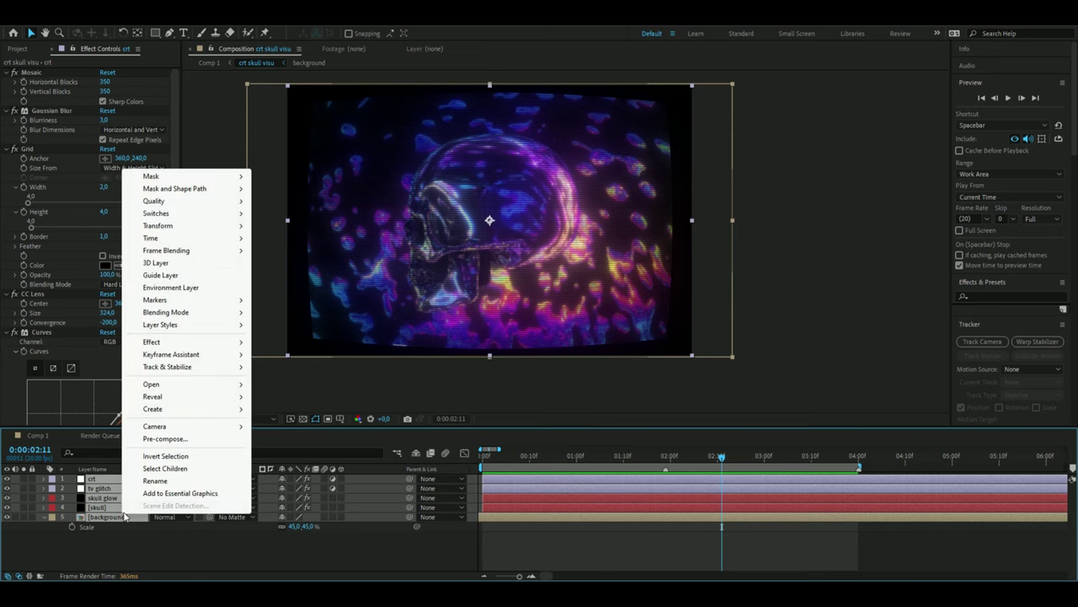
left_click(164, 440)
type("crt")
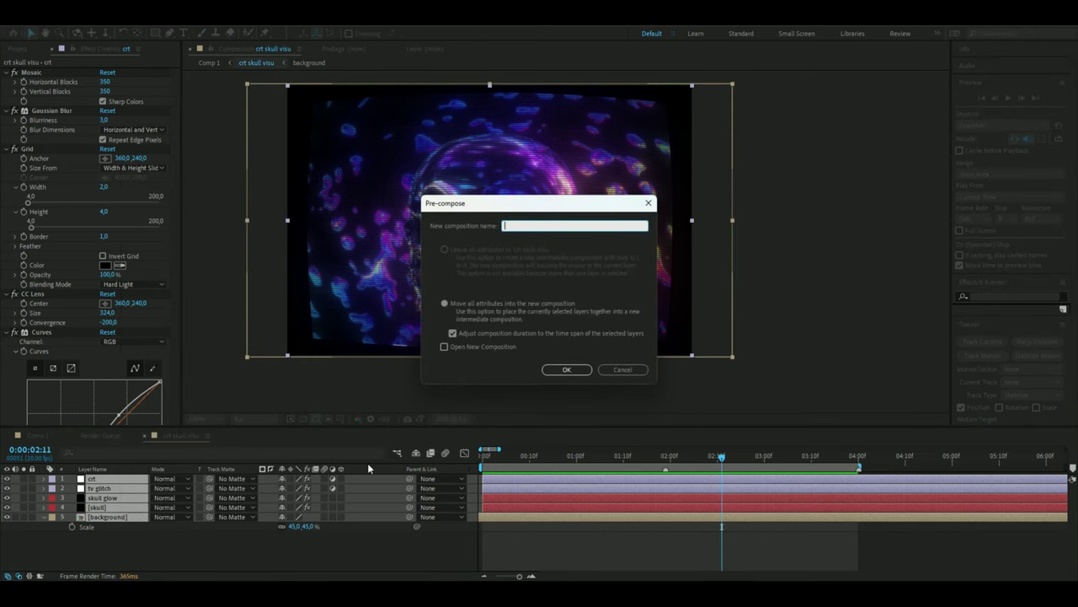
type(" skull visualizer")
key("Return")
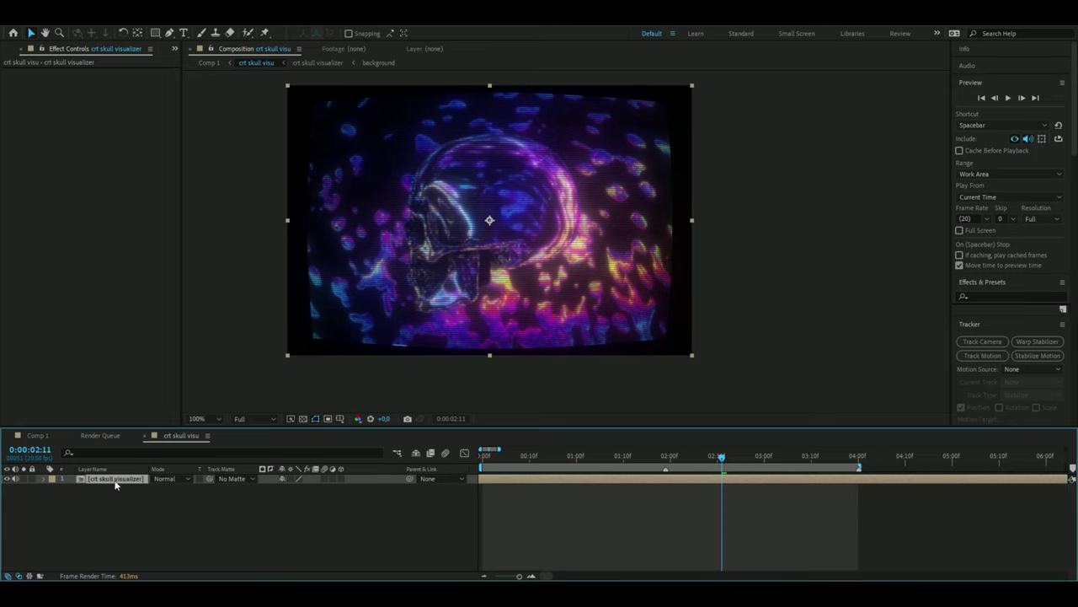
- Scale the crt skull visualizer layer to 115%
key("s")
left_click(298, 488)
type("115")
key("Return")
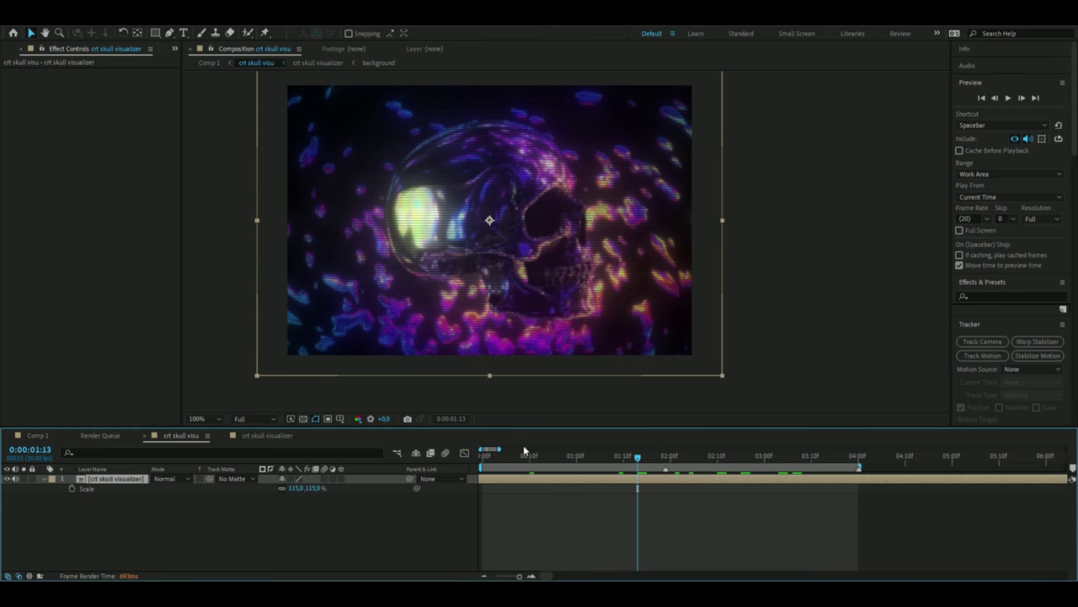
- Shift the background layer earlier in time inside the crt skull visualizer precomp and preview the crt skull visu composition
double_click(605, 478)
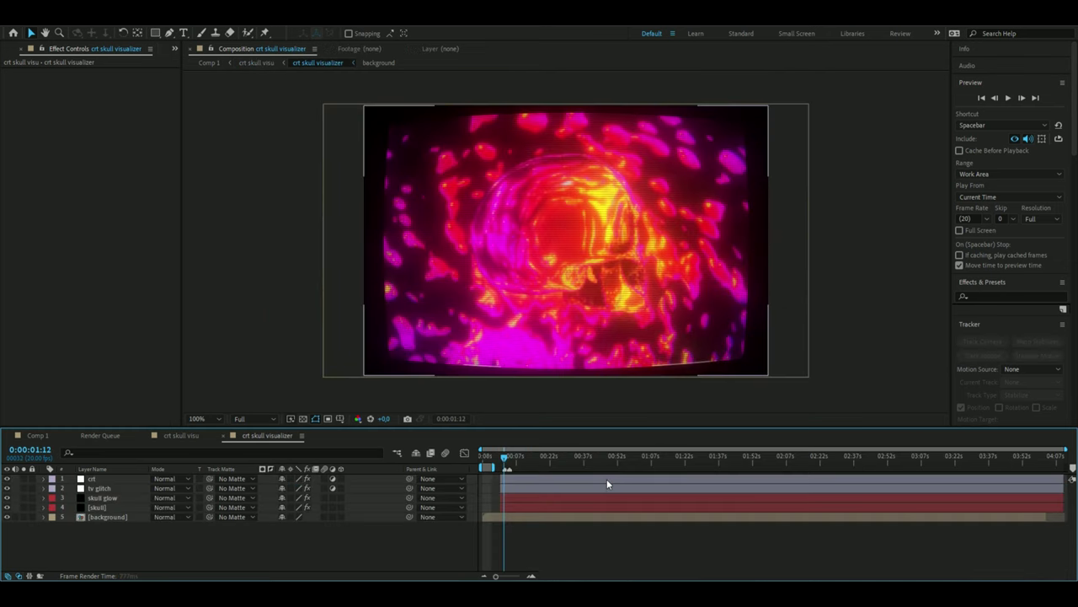
left_click(549, 517)
left_click_drag(608, 522, 579, 519)
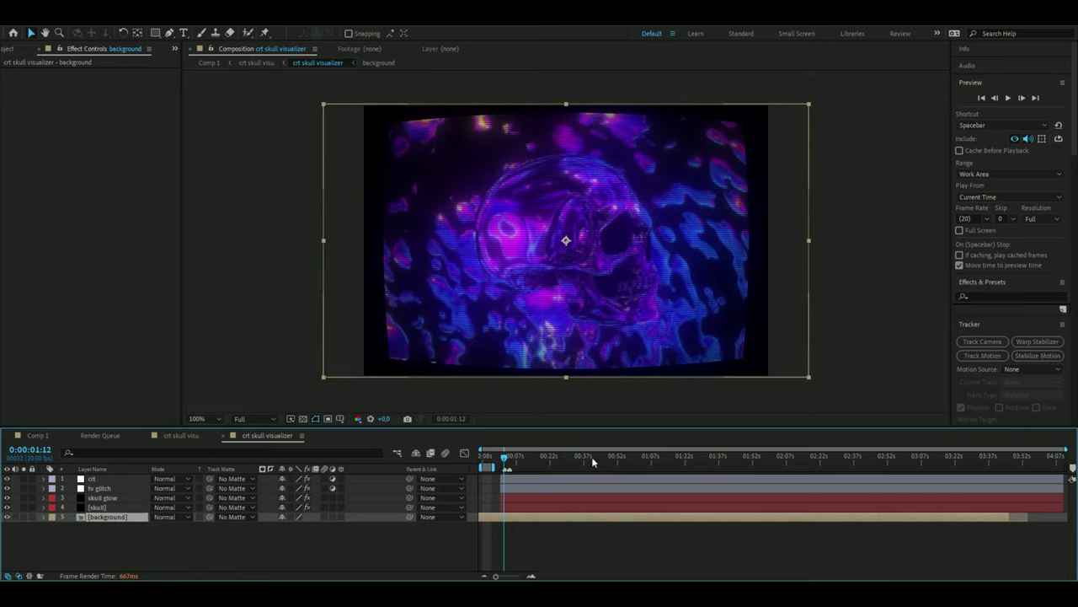
left_click(180, 435)
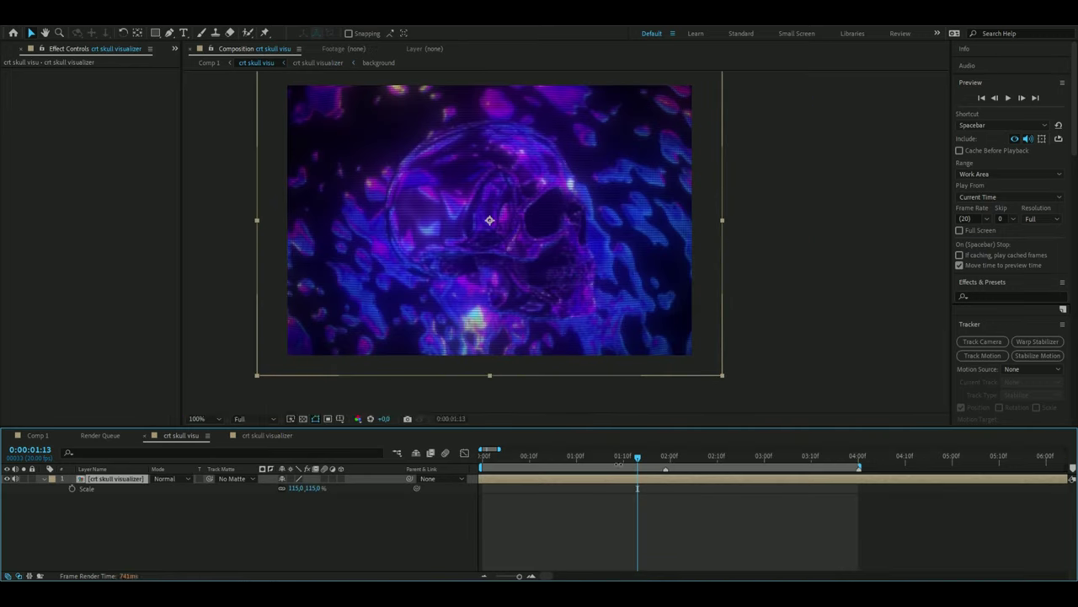
left_click(548, 463)
key("space")
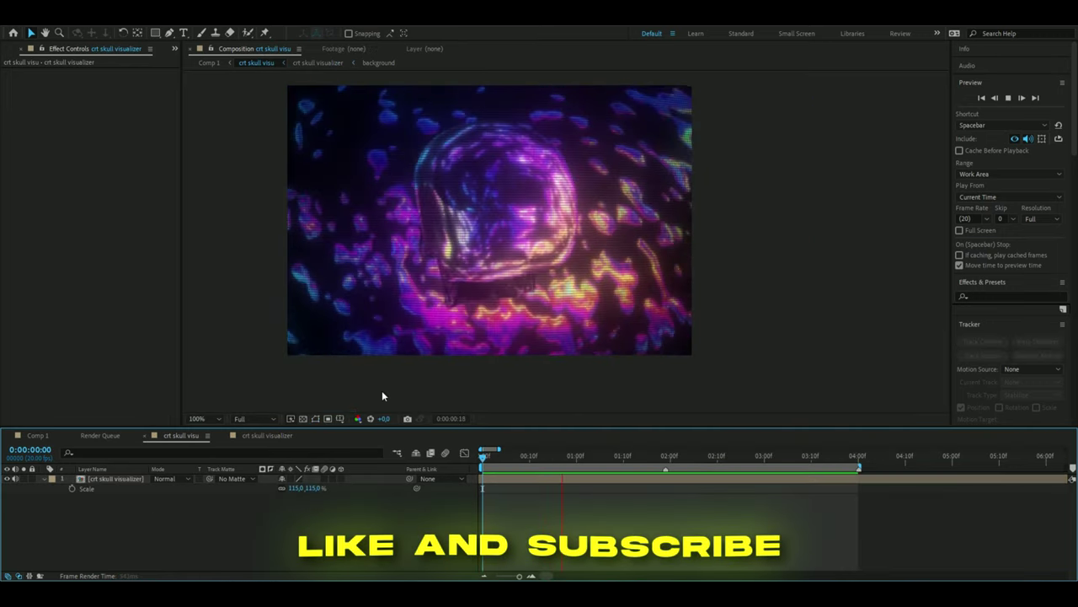